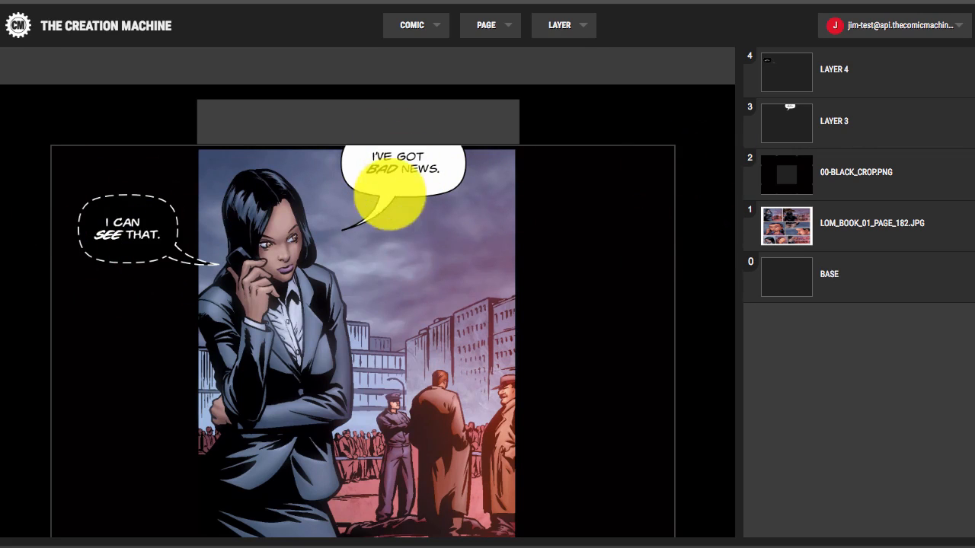
- Set the easing of Layer 4's transition to EaseInOut
left_click(792, 88)
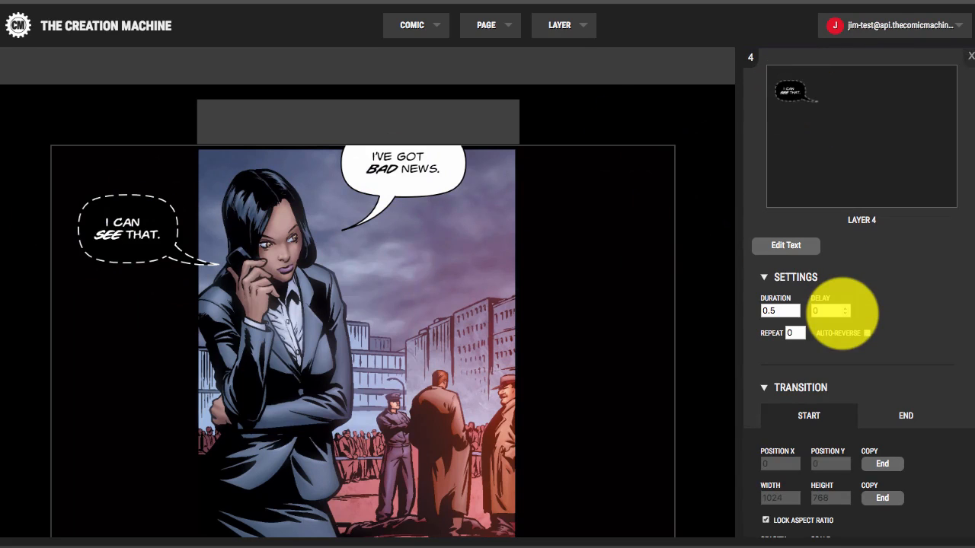
scroll(842, 311, "down", 2)
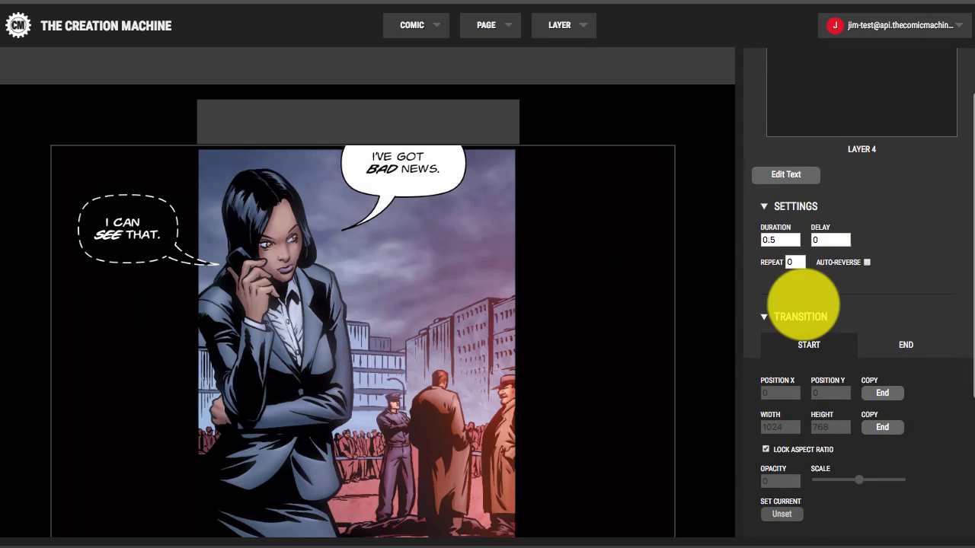
scroll(803, 306, "down", 2)
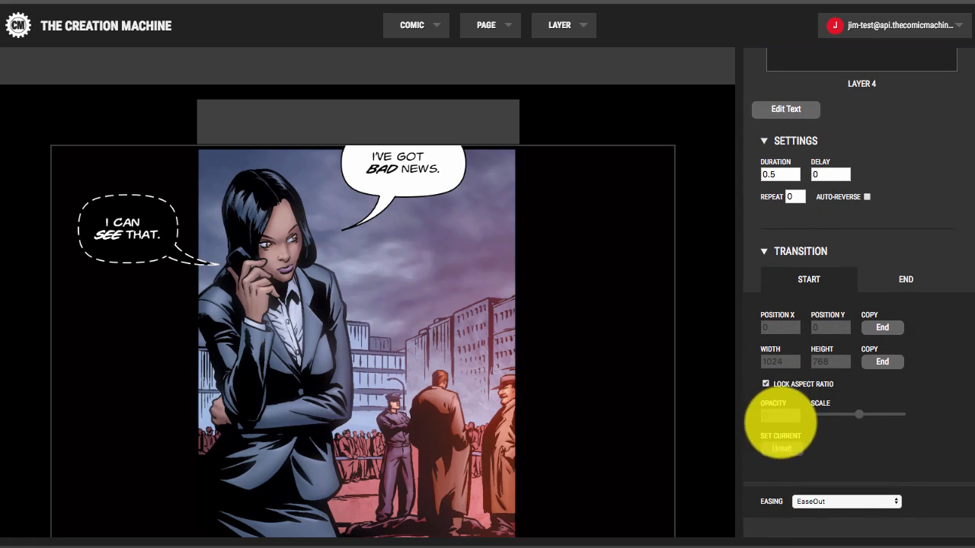
left_click(904, 284)
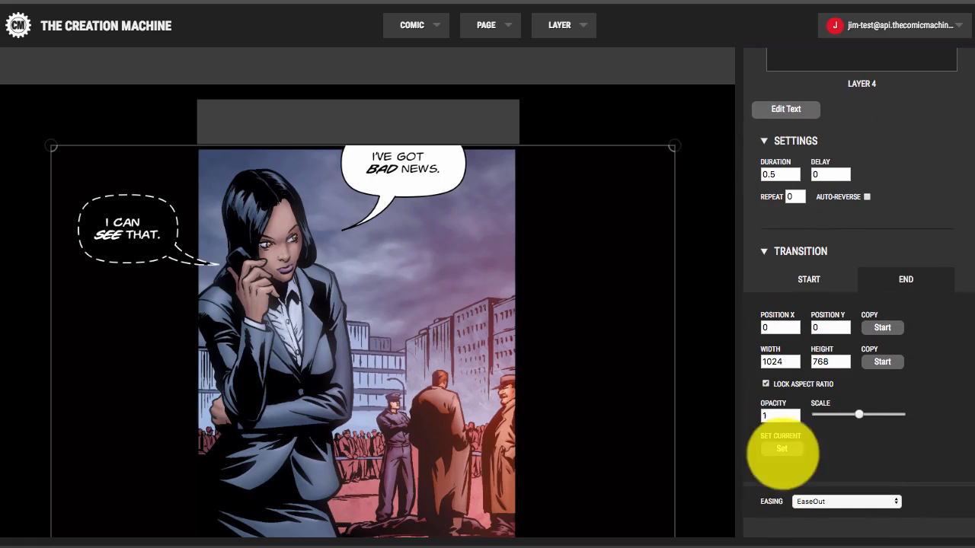
left_click(838, 281)
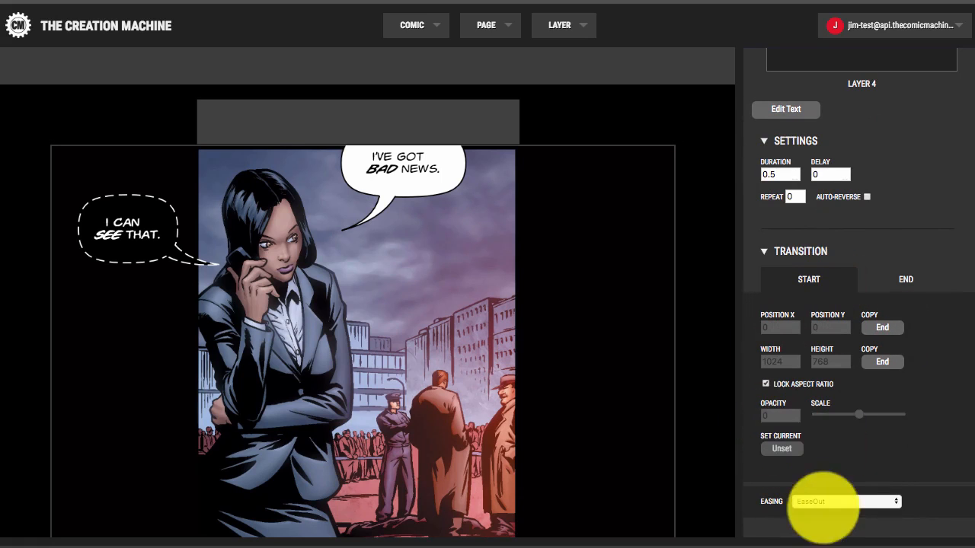
left_click(828, 502)
left_click(836, 509)
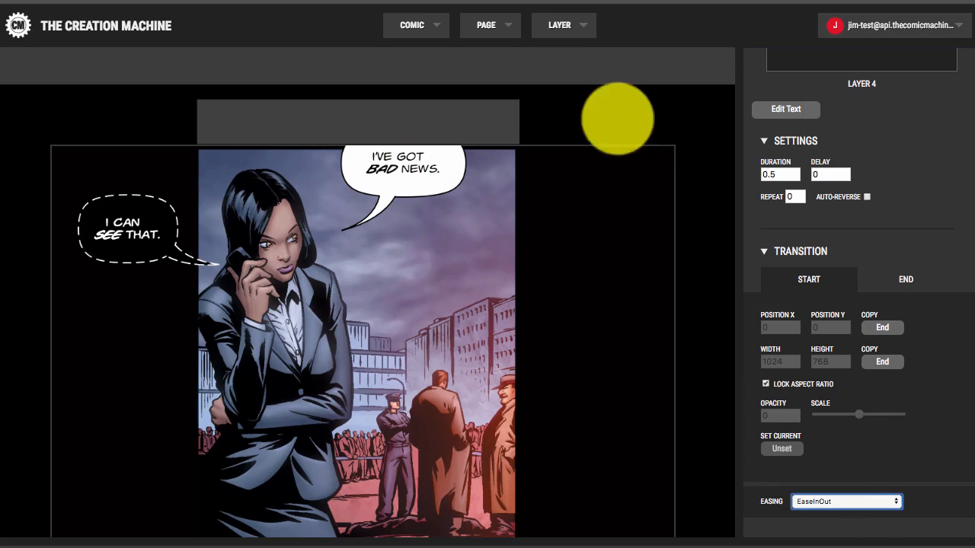
- Preview the page to check how the two speech balloons play, and close the preview
left_click(565, 29)
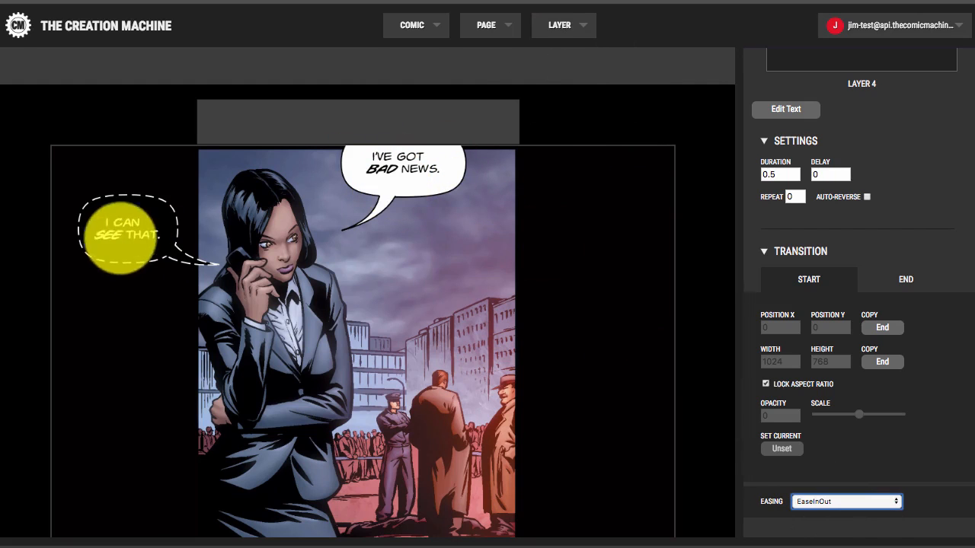
left_click(570, 32)
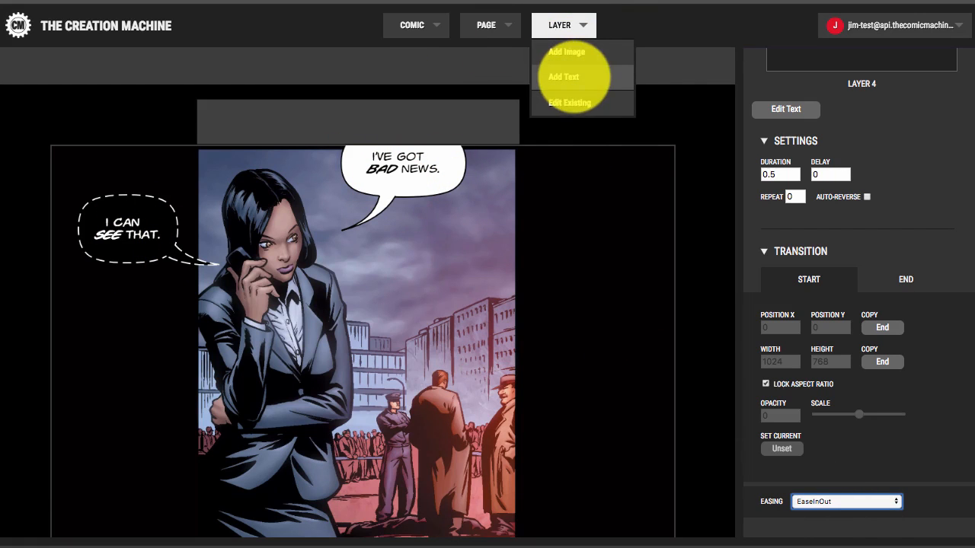
left_click(488, 24)
left_click(500, 76)
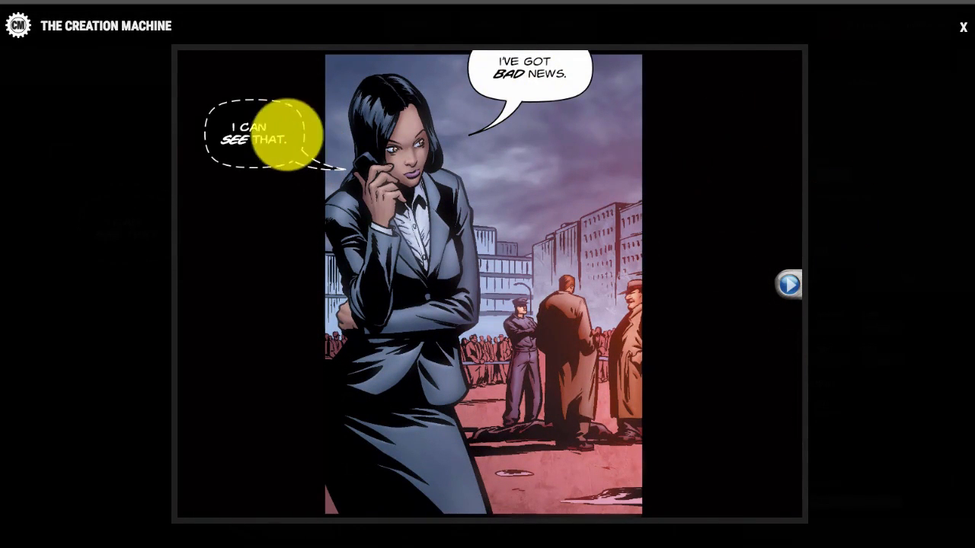
left_click(963, 28)
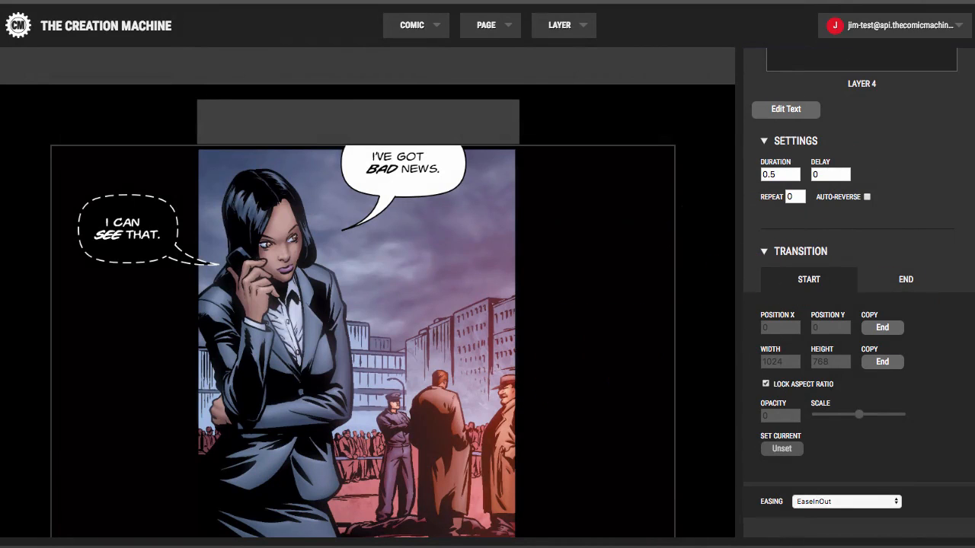
- Switch to Photoshop to examine the lettered original LOM_Book_01_Page_182.jpg, and return to The Creation Machine
key("super+Tab")
left_click_drag(969, 287, 430, 124)
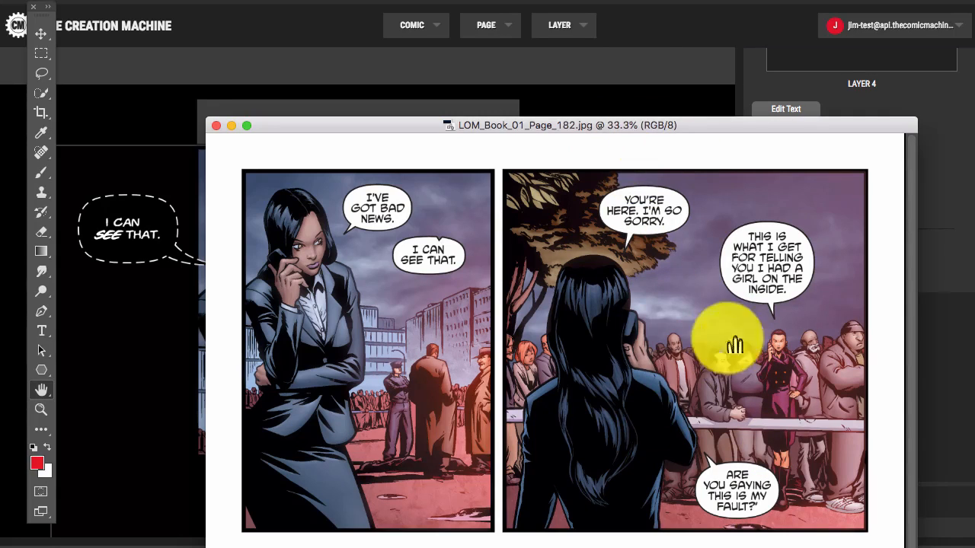
left_click_drag(411, 125, 974, 141)
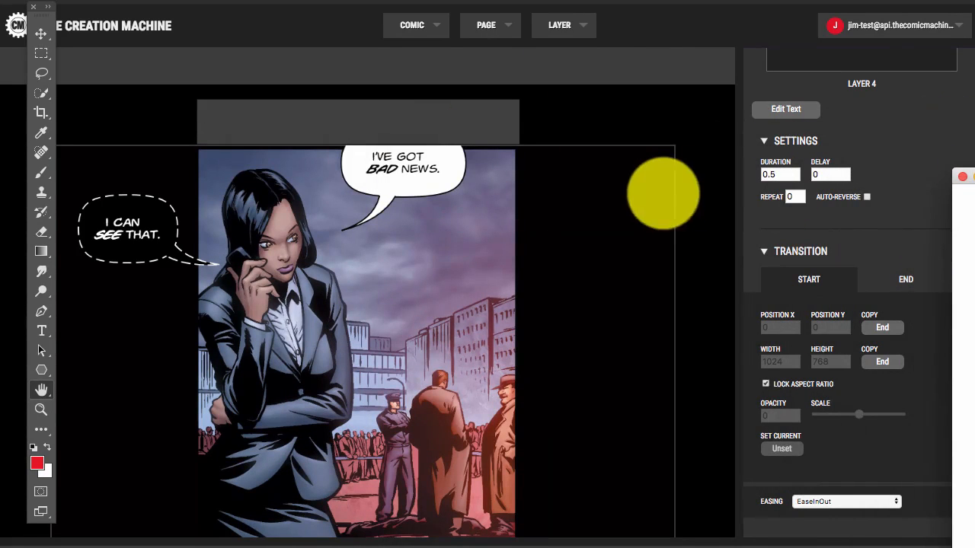
left_click(723, 188)
scroll(924, 78, "up", 3)
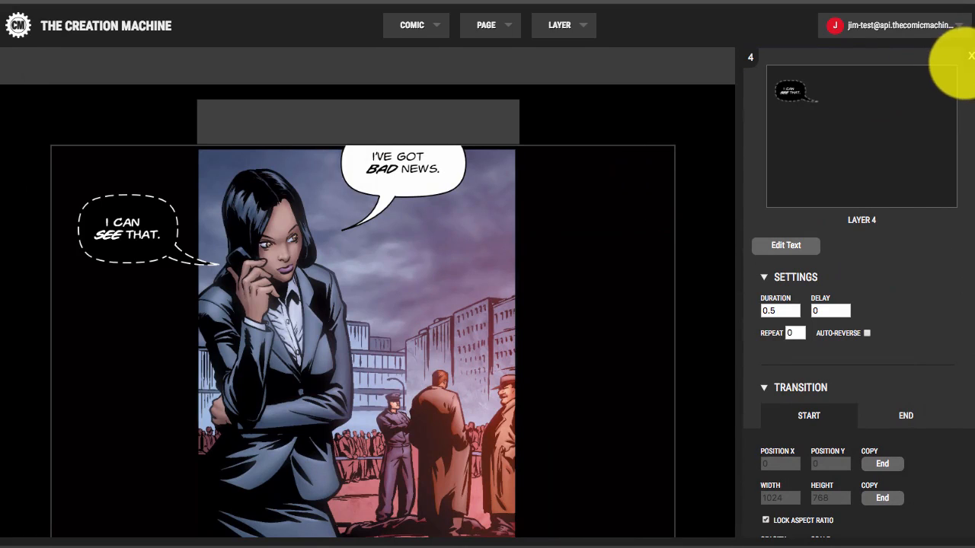
- Open the settings of the LOM_BOOK_01_PAGE_182.JPG layer and compare its transition's start and end states
left_click(970, 56)
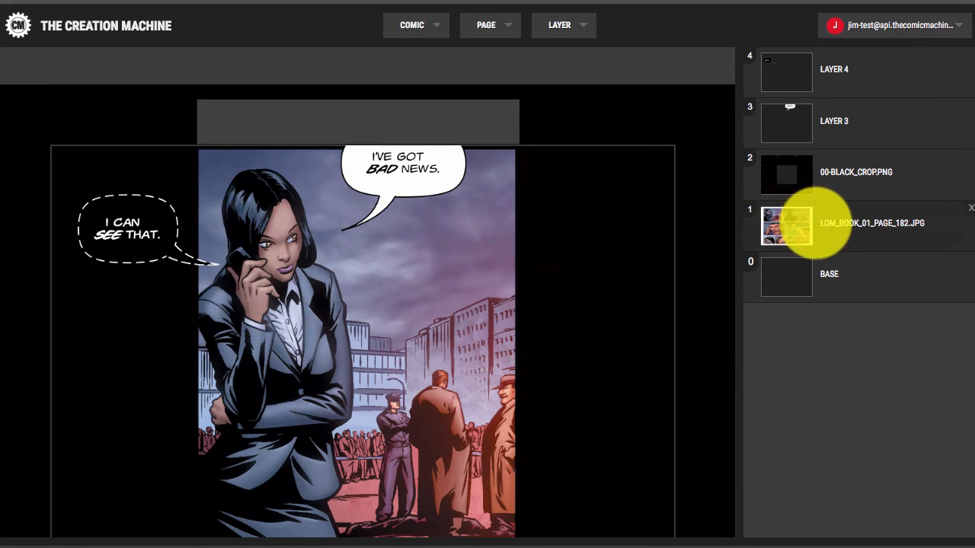
left_click(835, 224)
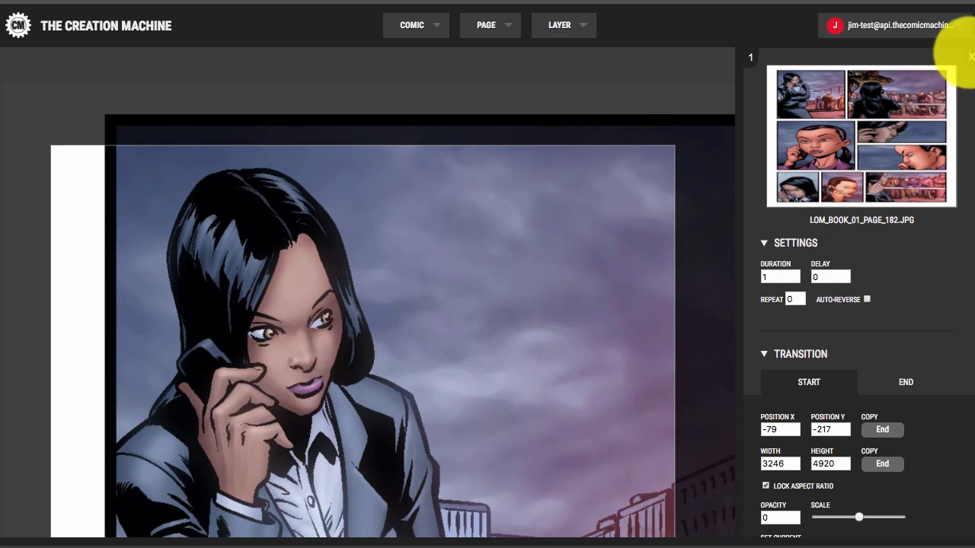
left_click(970, 56)
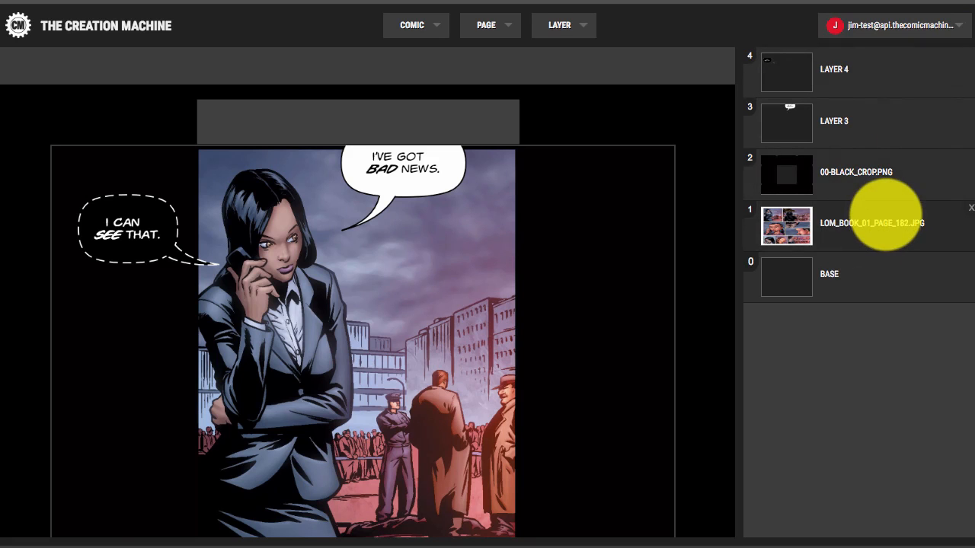
left_click(883, 217)
scroll(871, 279, "down", 3)
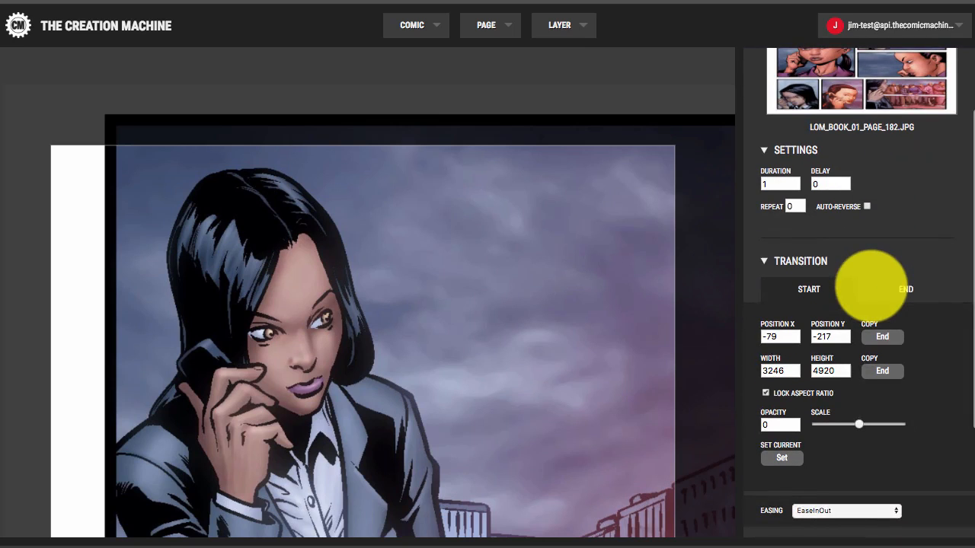
scroll(870, 287, "down", 2)
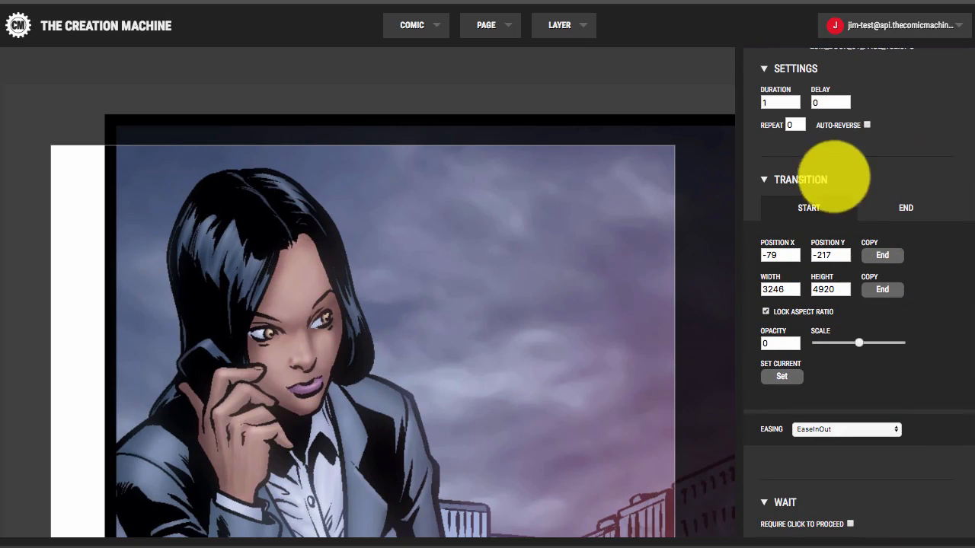
left_click(894, 209)
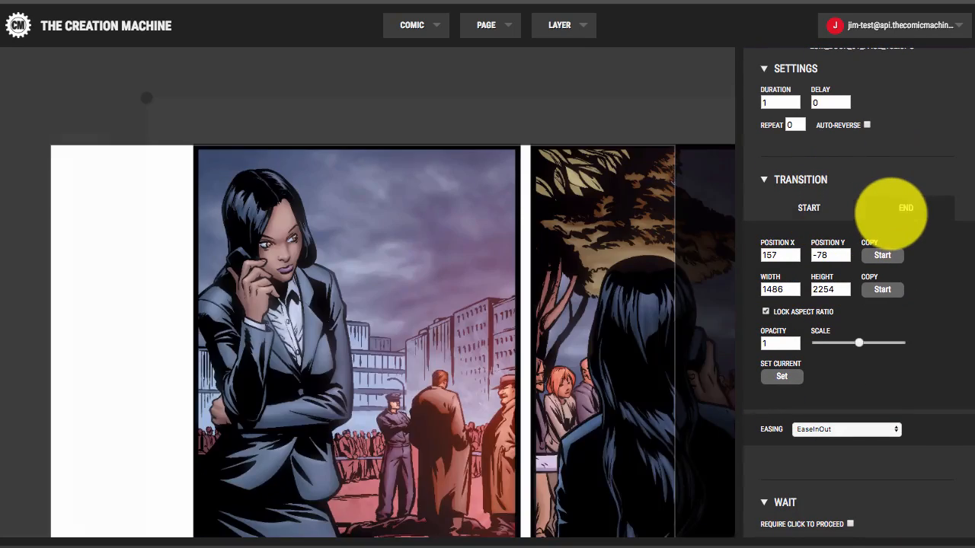
left_click(811, 207)
left_click(892, 208)
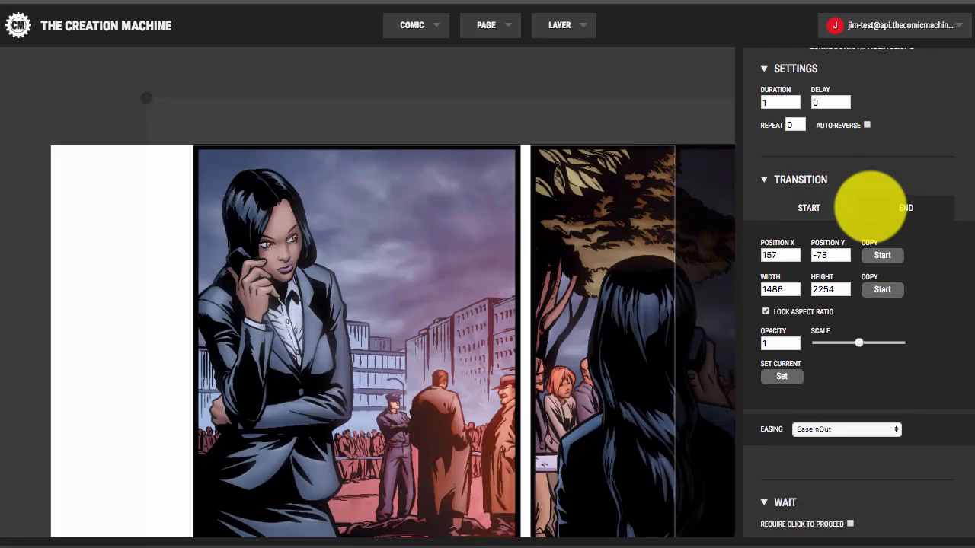
left_click(807, 204)
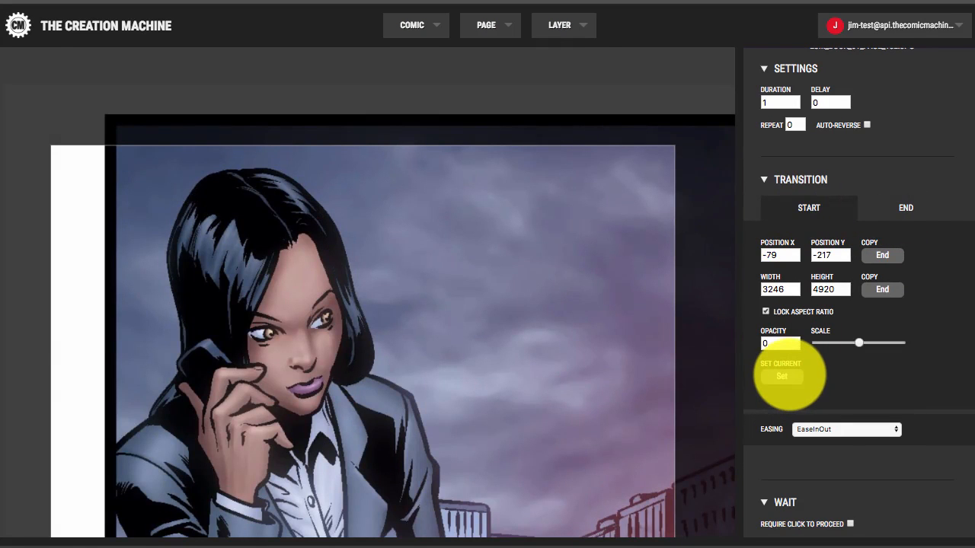
- Set both the start and end states of the LOM_BOOK_01_PAGE_182.JPG layer's transition as current
left_click(784, 376)
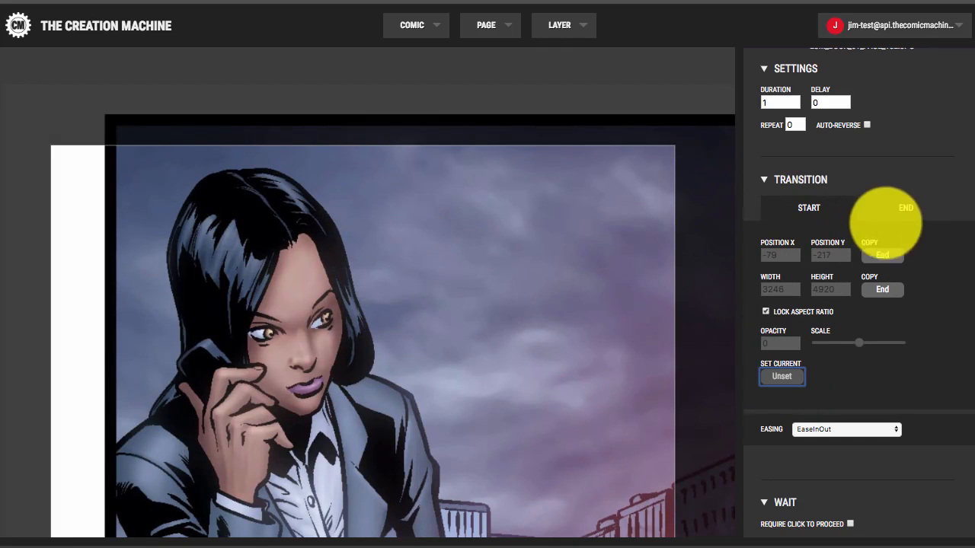
left_click(904, 207)
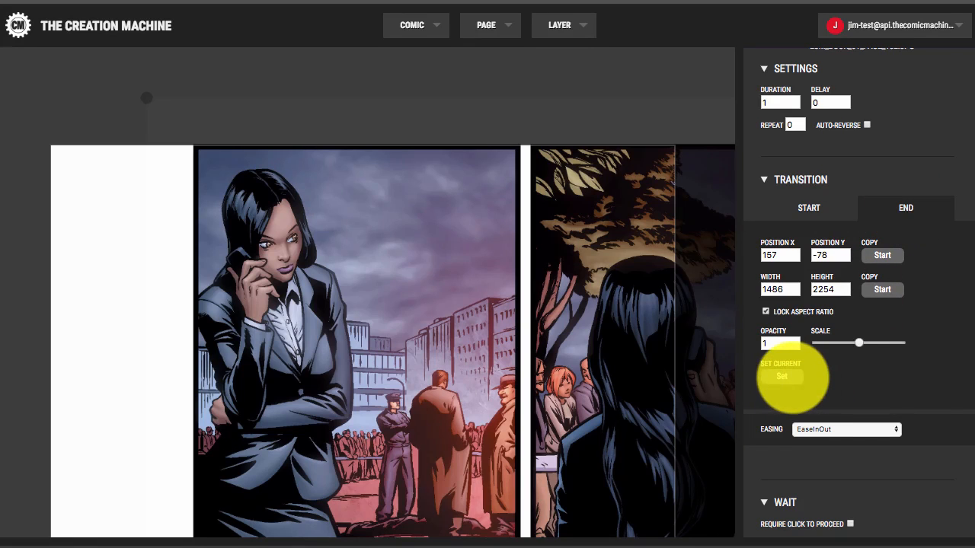
left_click(785, 376)
left_click(815, 208)
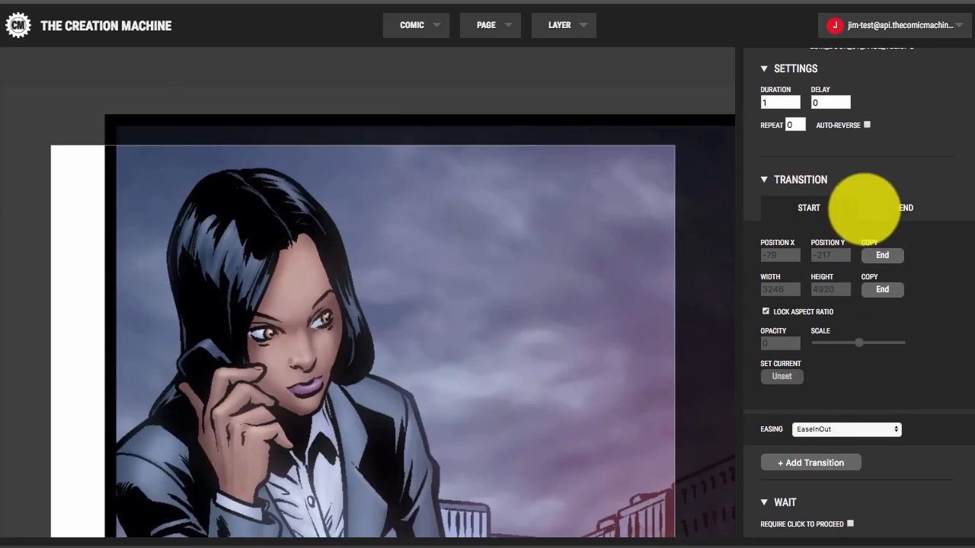
left_click(895, 207)
left_click(781, 376)
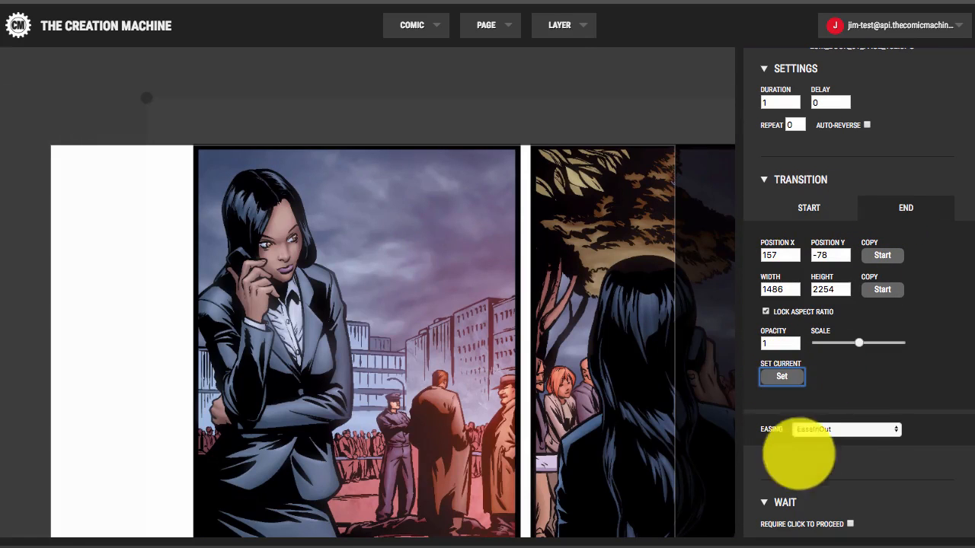
left_click(781, 376)
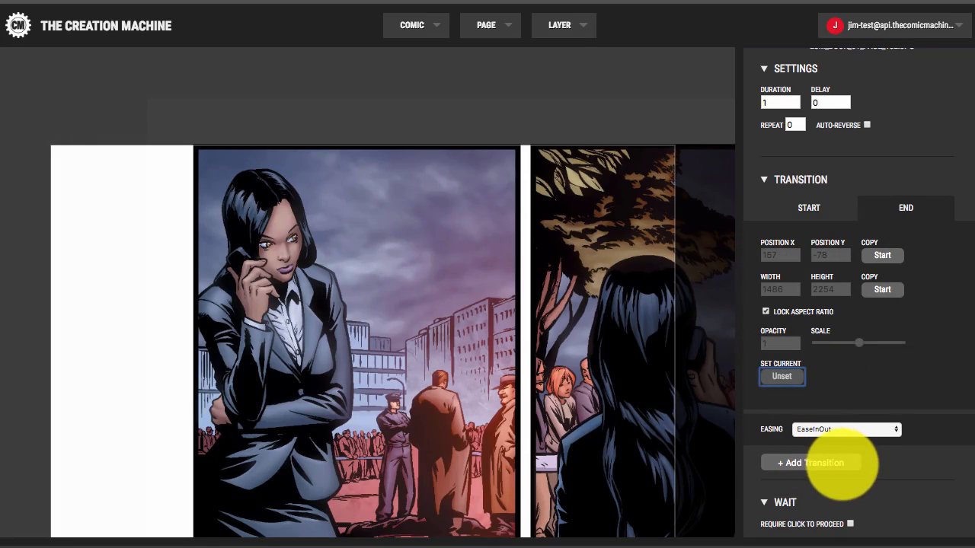
- Add another transition to the LOM_BOOK_01_PAGE_182.JPG layer and open the settings of the resulting top layer
left_click(891, 463)
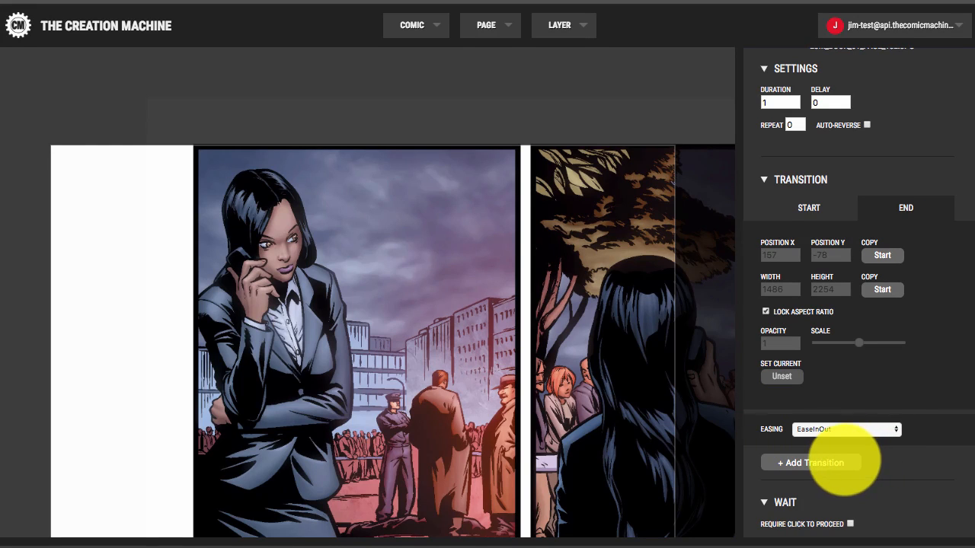
left_click(811, 462)
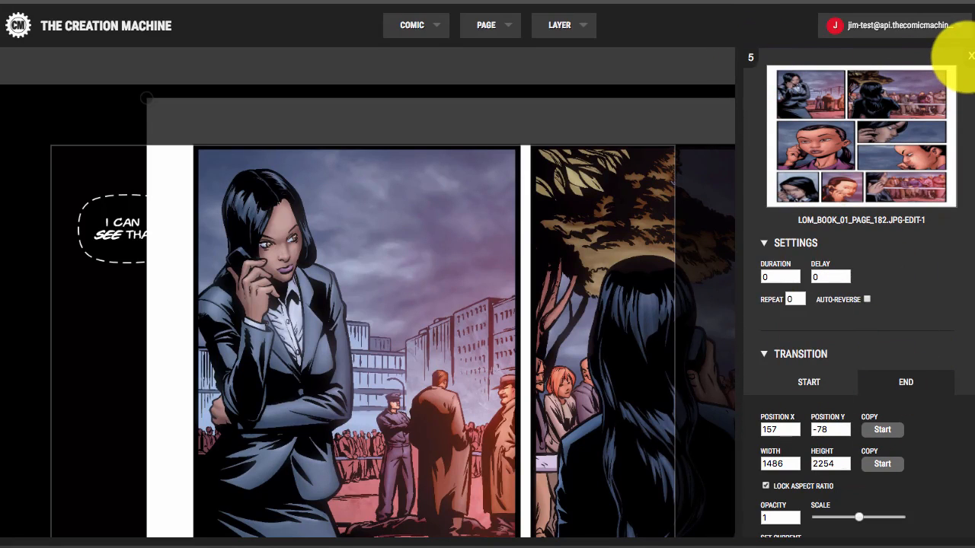
left_click(971, 56)
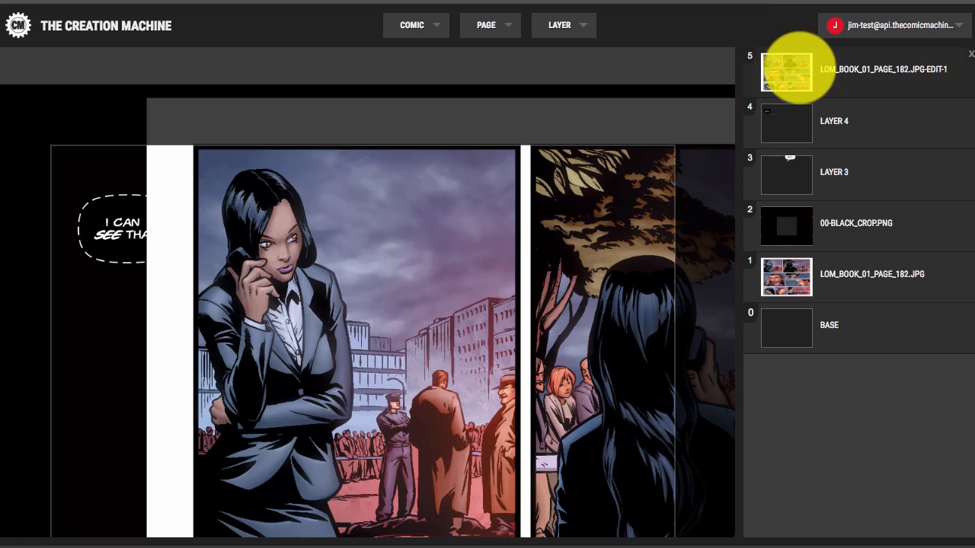
left_click(798, 71)
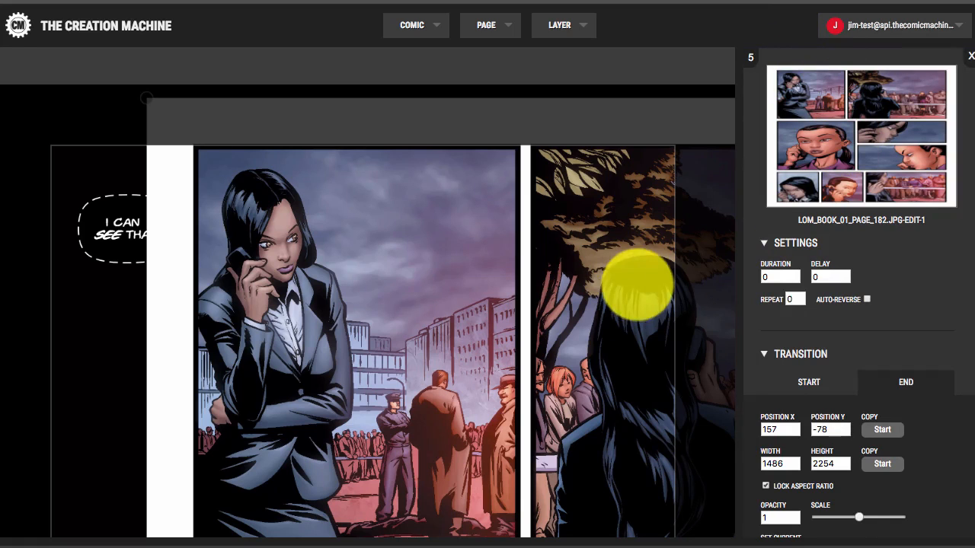
- Move the new transition's end state to position X -479, Y -77 so the comic's second panel fills the frame
left_click_drag(605, 294, 426, 283)
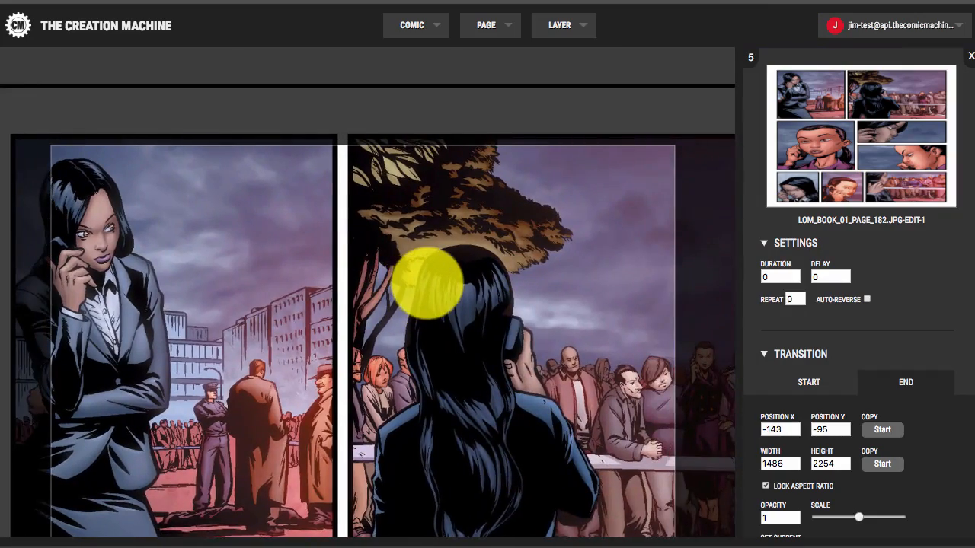
scroll(427, 282, "down", 2)
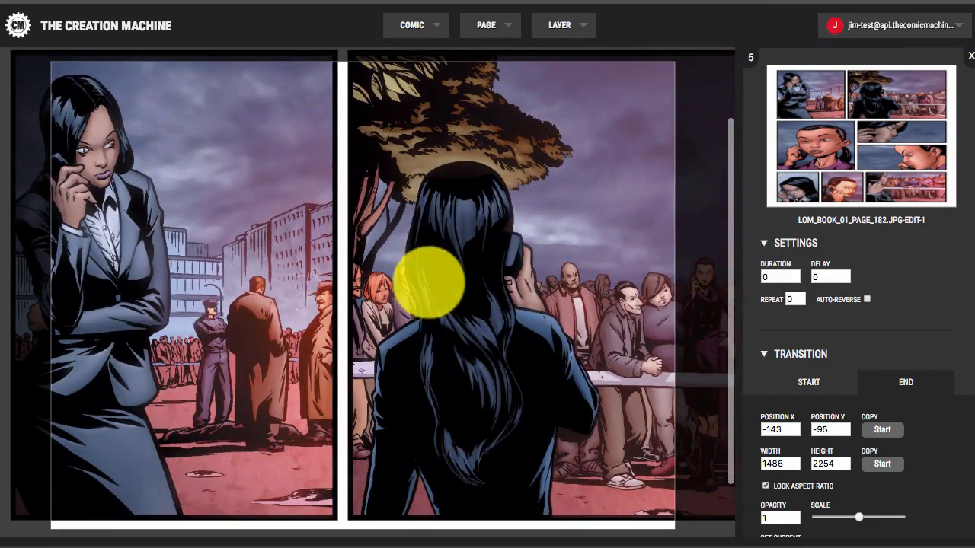
left_click_drag(413, 300, 345, 305)
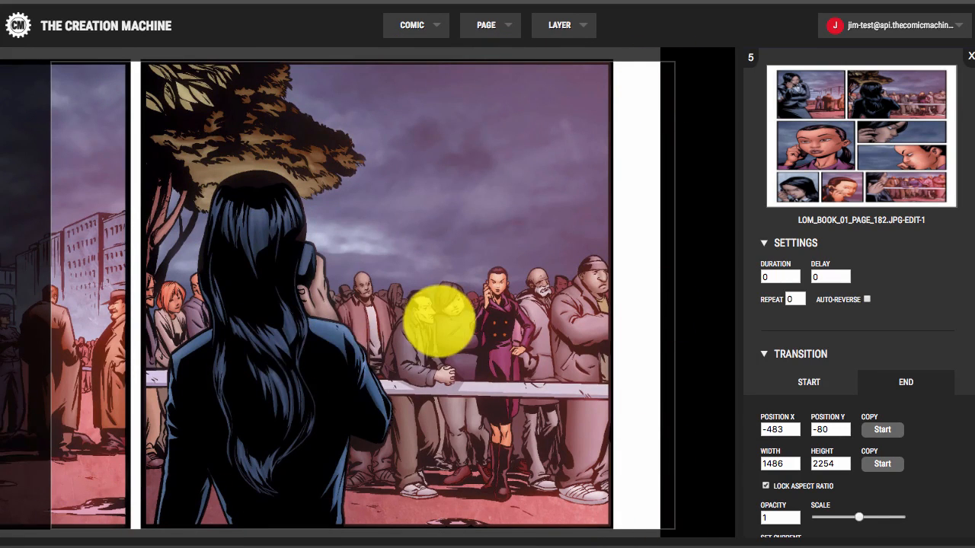
mouse_move(439, 320)
left_mouse_down()
mouse_move(427, 312)
mouse_move(426, 326)
mouse_move(445, 320)
left_mouse_up()
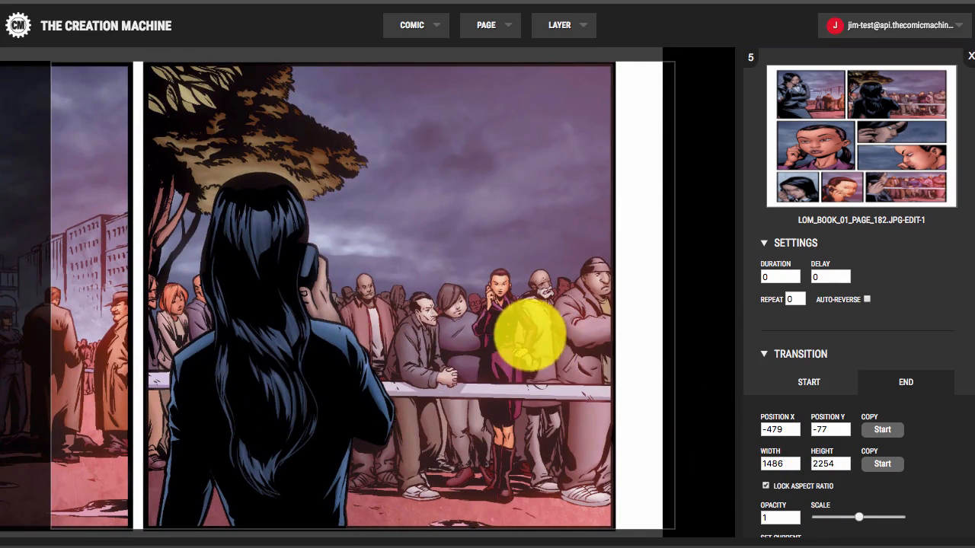
scroll(745, 313, "down", 3)
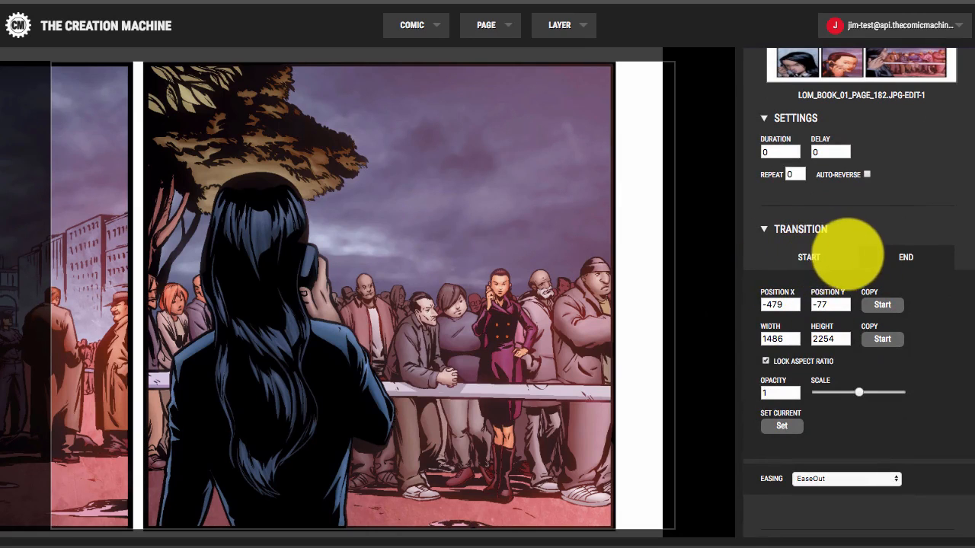
- Compare the transition's start and end states on the LOM_BOOK_01_PAGE_182.JPG-EDIT-1 layer, closing and reopening its settings in between
left_click(843, 257)
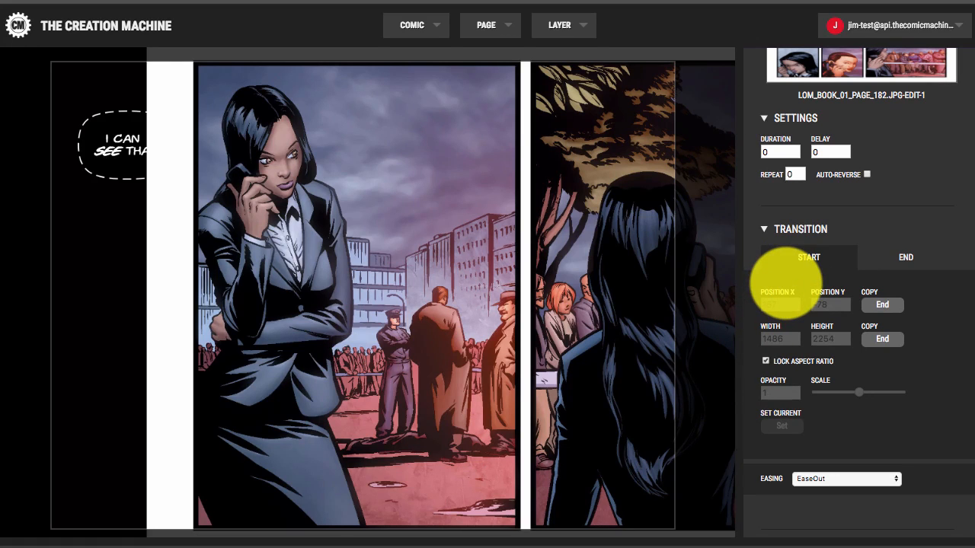
scroll(941, 88, "up", 3)
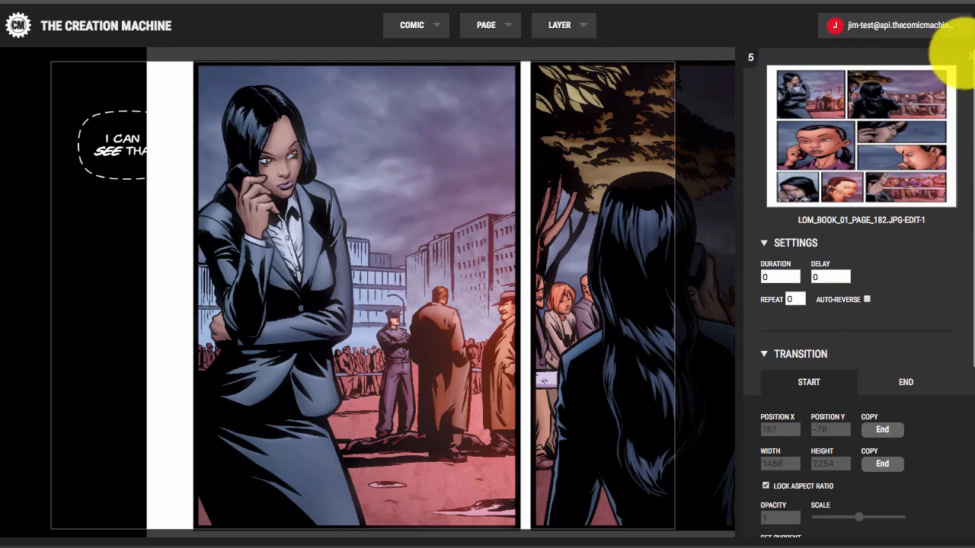
left_click(968, 55)
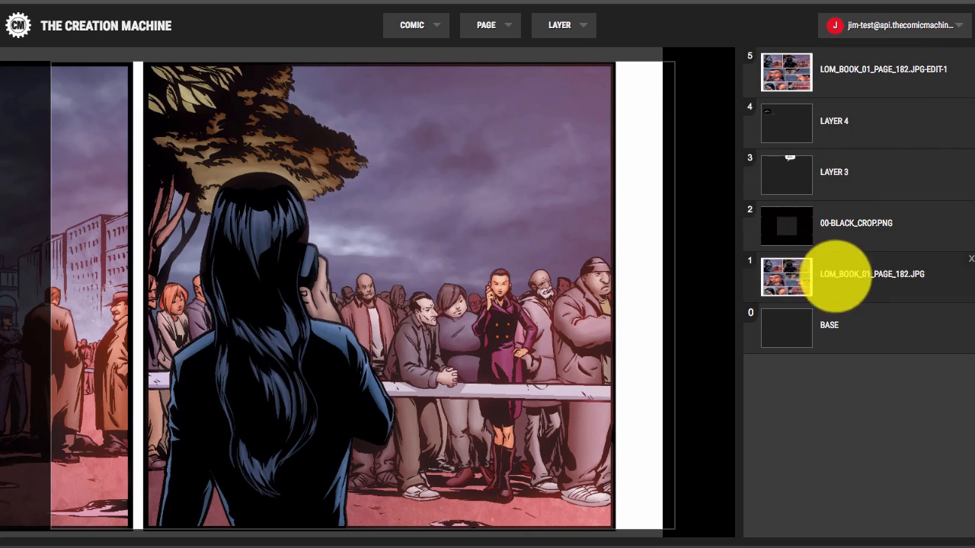
left_click(851, 80)
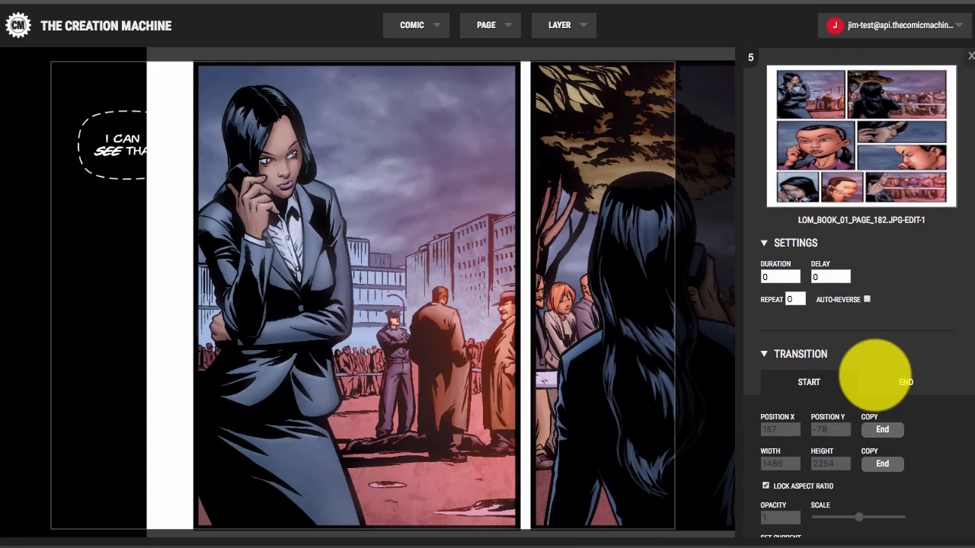
scroll(876, 377, "down", 3)
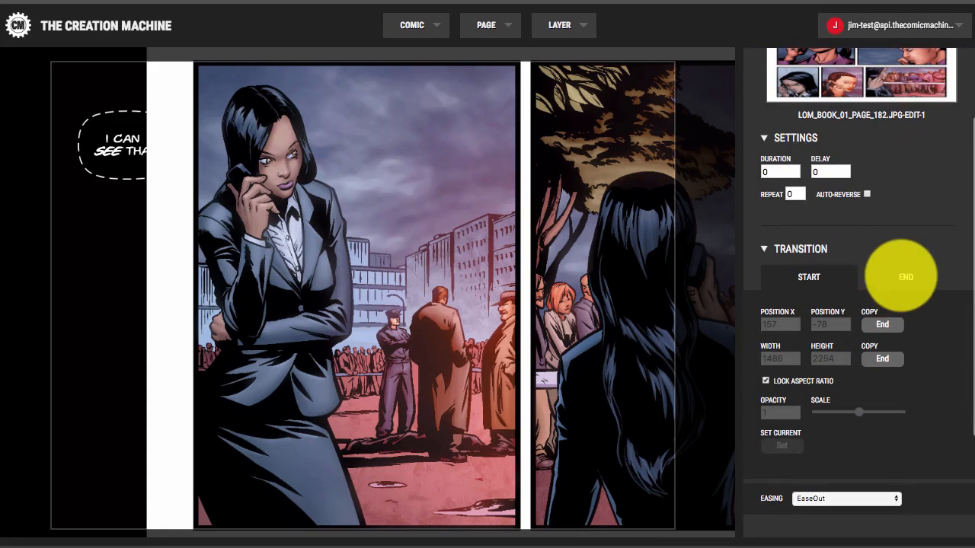
left_click(901, 277)
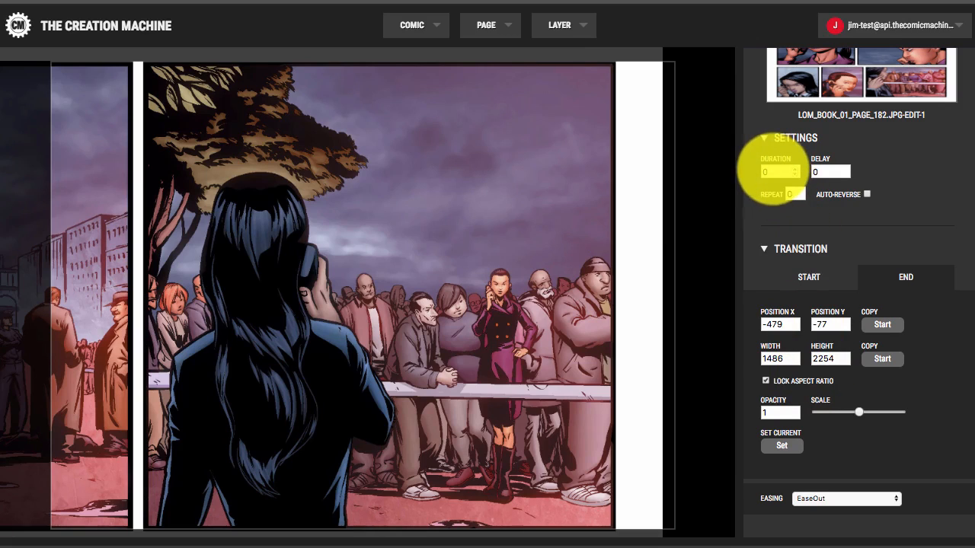
- Set the LOM_BOOK_01_PAGE_182.JPG-EDIT-1 transition's duration to .5 and its easing to EaseInOut
left_click(764, 172)
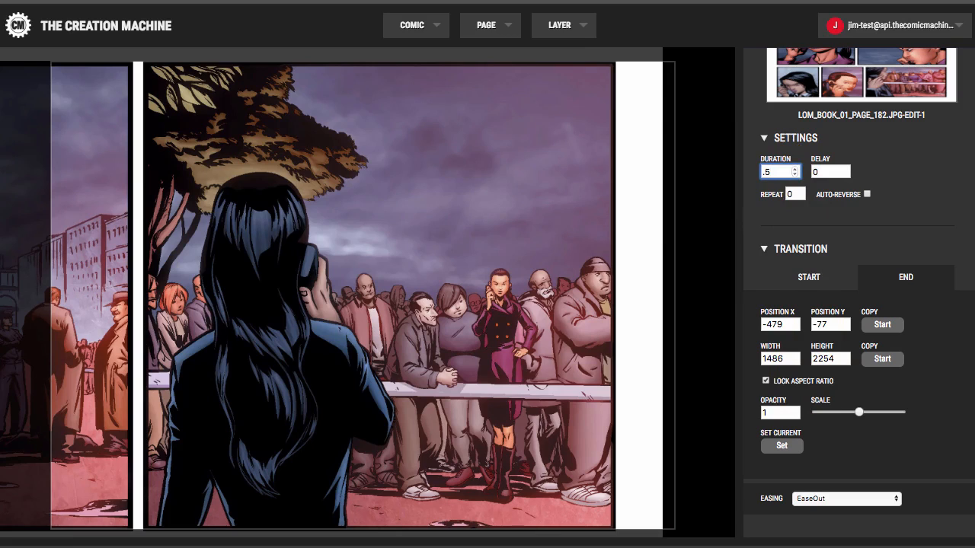
scroll(805, 326, "down", 3)
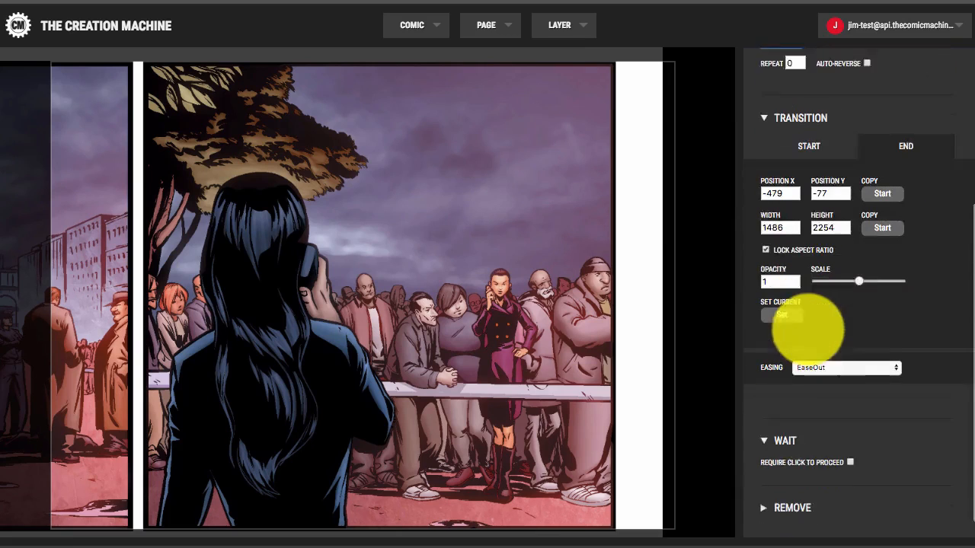
left_click(845, 348)
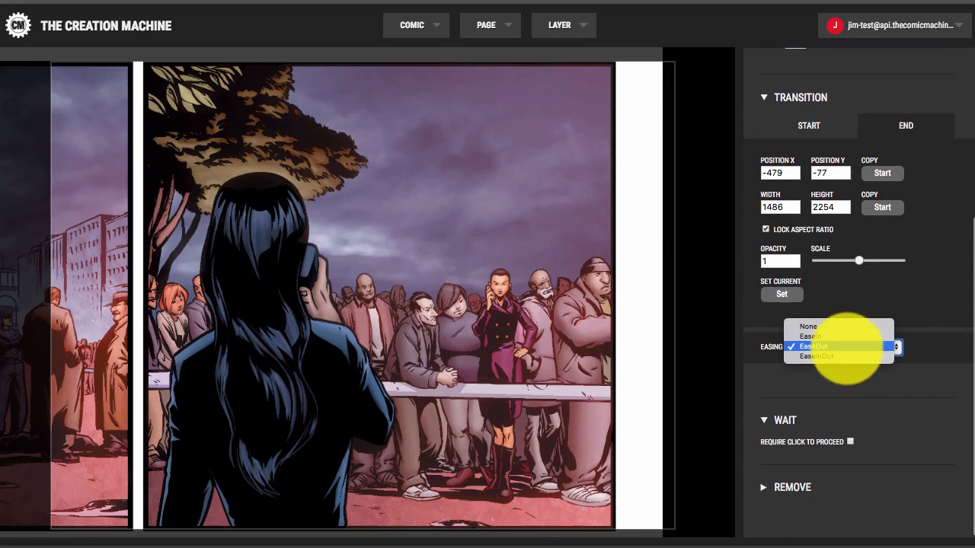
left_click(844, 356)
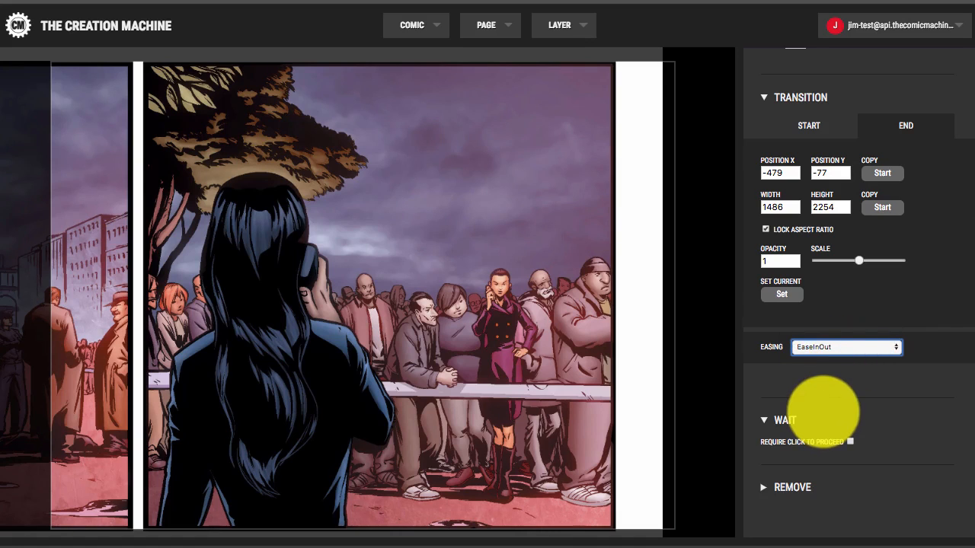
scroll(823, 411, "up", 3)
scroll(824, 410, "down", 3)
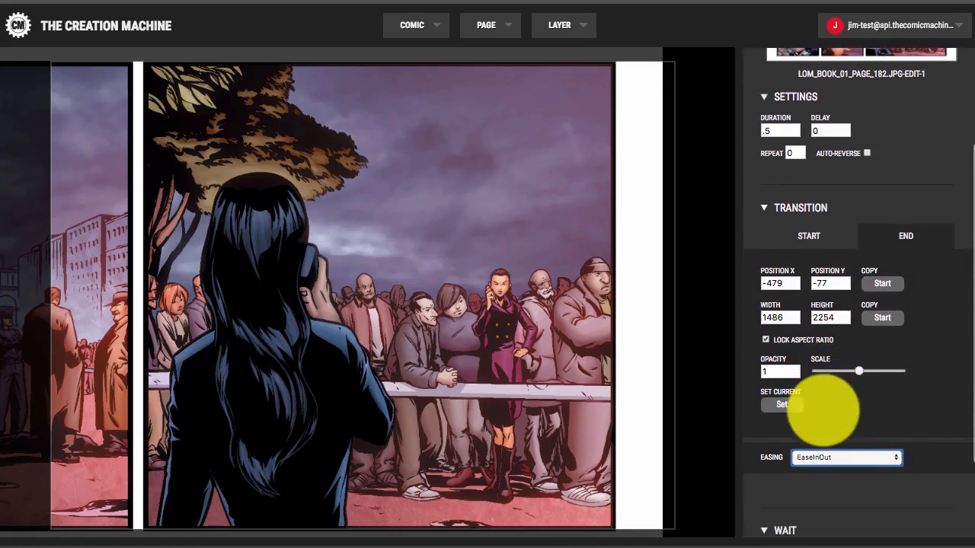
scroll(824, 412, "up", 3)
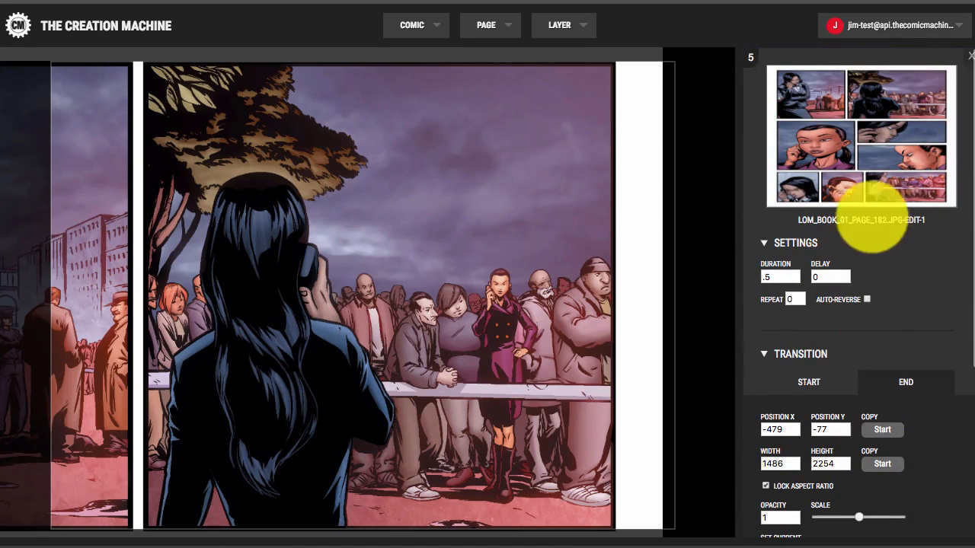
- Preview the page's animation and return to the editor
left_click(493, 26)
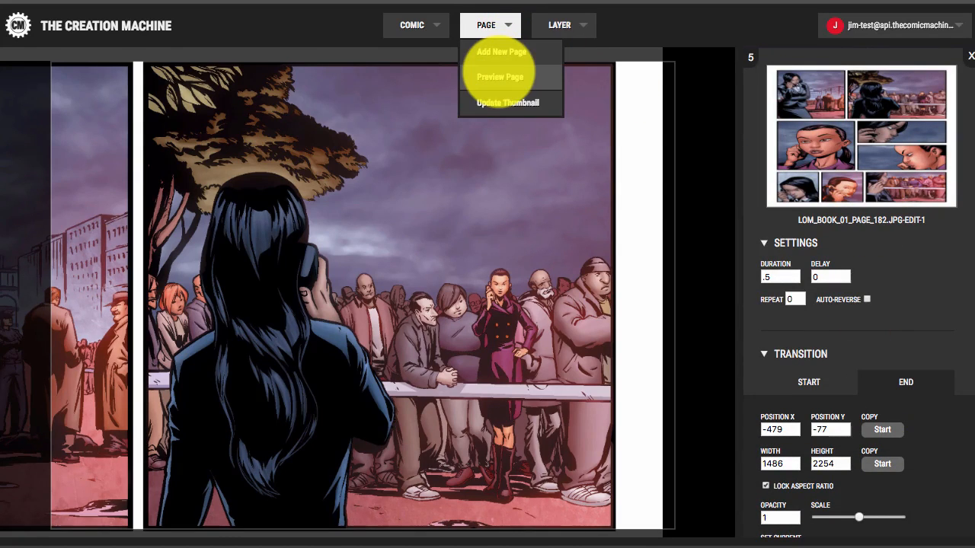
left_click(499, 74)
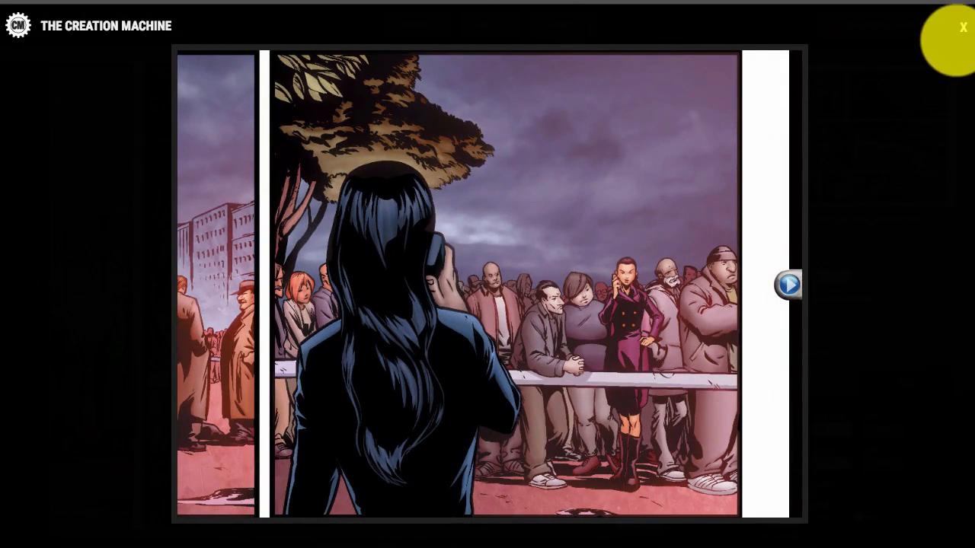
left_click(961, 28)
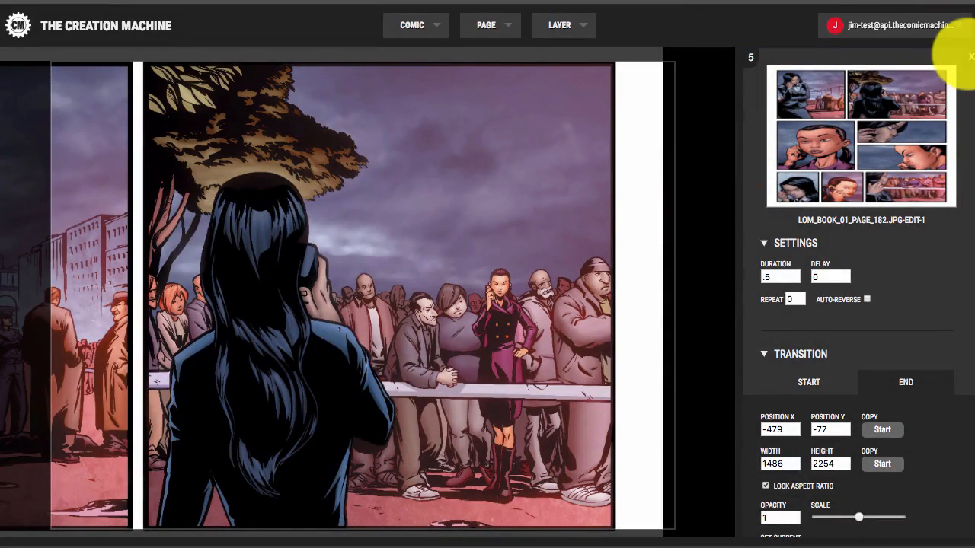
- Set the end state of the 00-BLACK_CROP.PNG layer's transition as current and add another transition to that layer
left_click(968, 55)
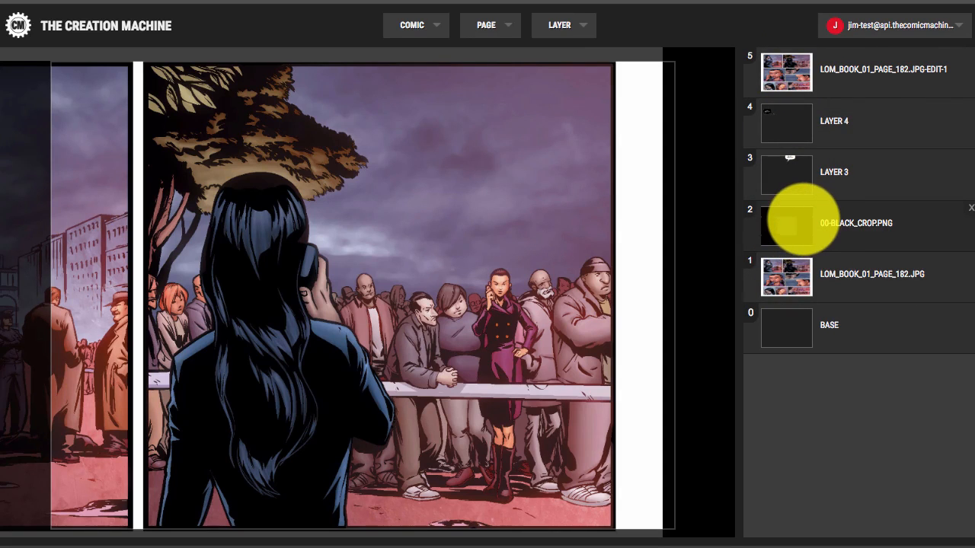
left_click(801, 223)
scroll(844, 308, "down", 3)
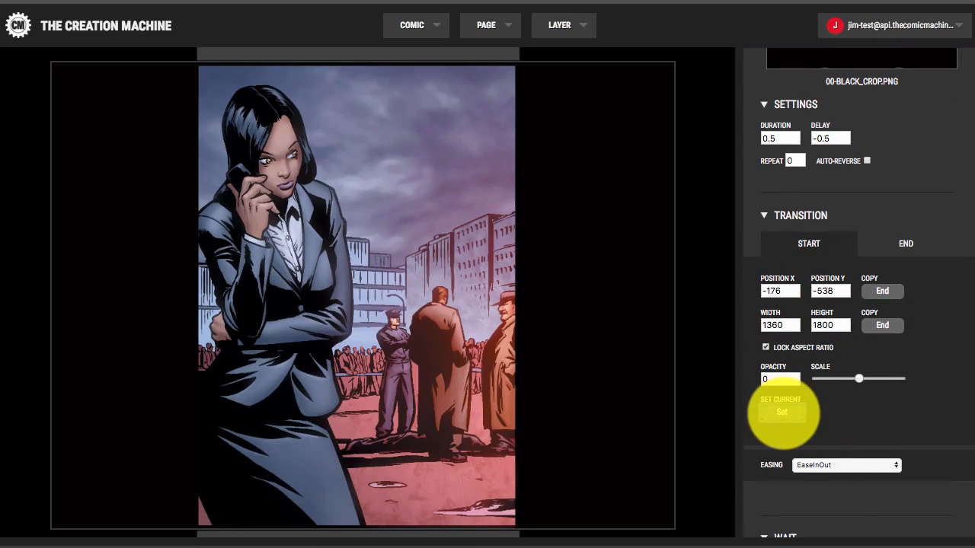
left_click(886, 244)
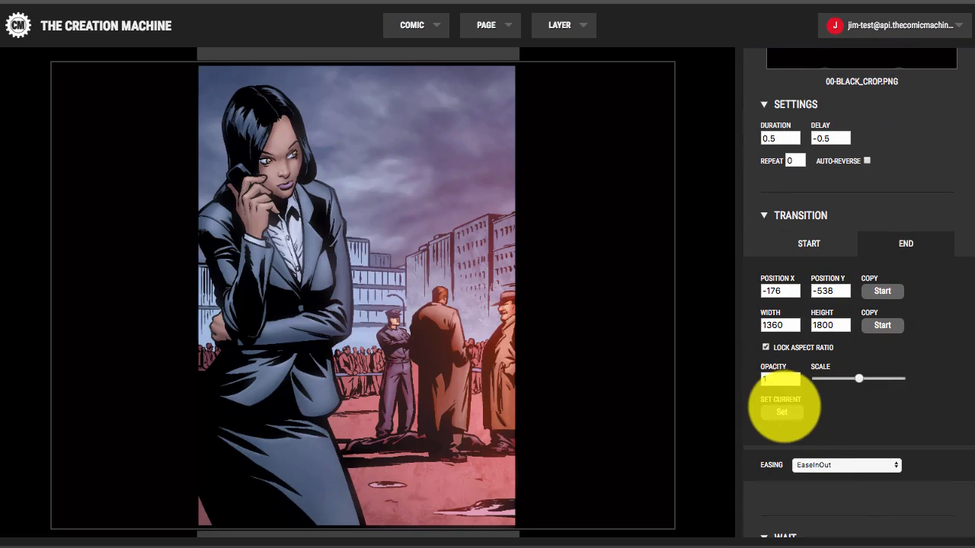
left_click(781, 412)
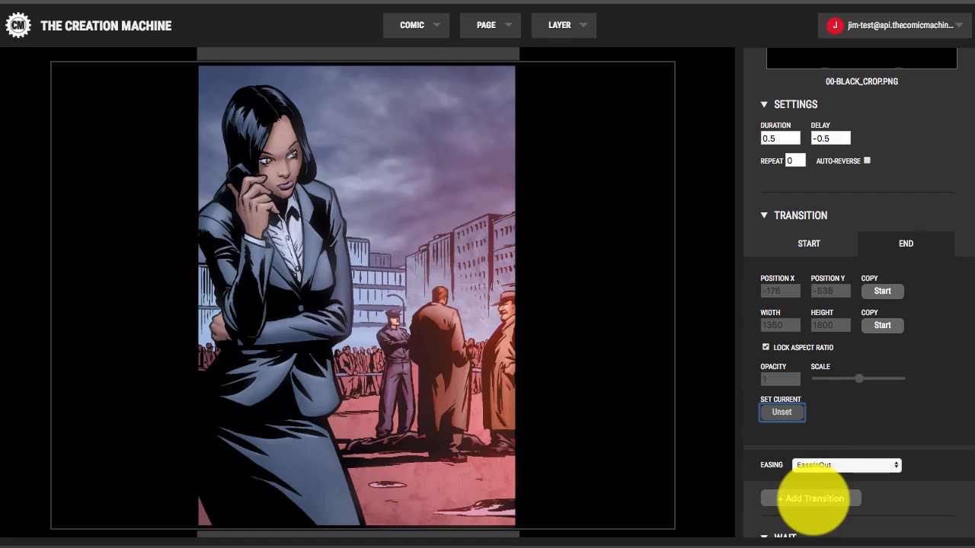
left_click(813, 498)
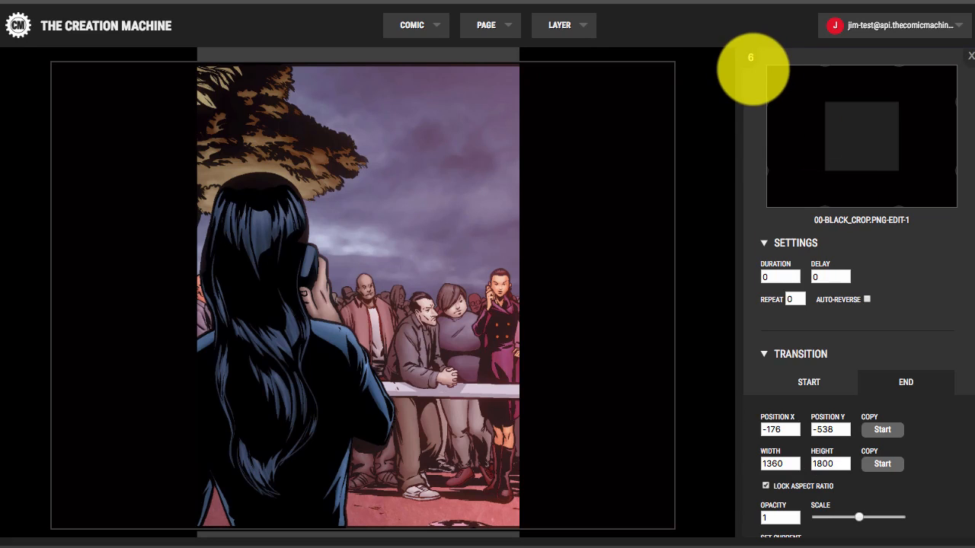
- Enlarge the new black crop transition's end state to about 2000 by 2647 and move it over the comic's second panel
left_click_drag(609, 286, 632, 267)
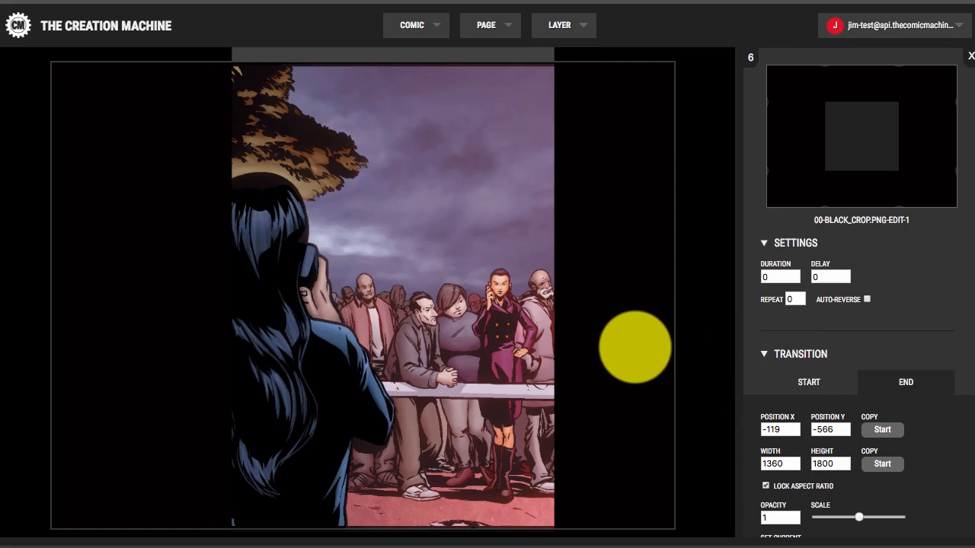
left_click_drag(614, 324, 607, 331)
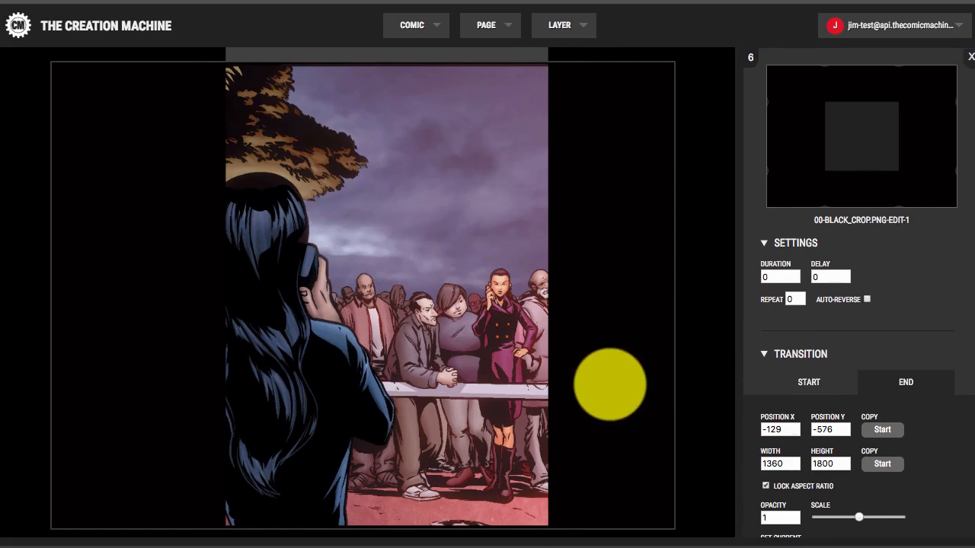
left_click_drag(609, 385, 612, 404)
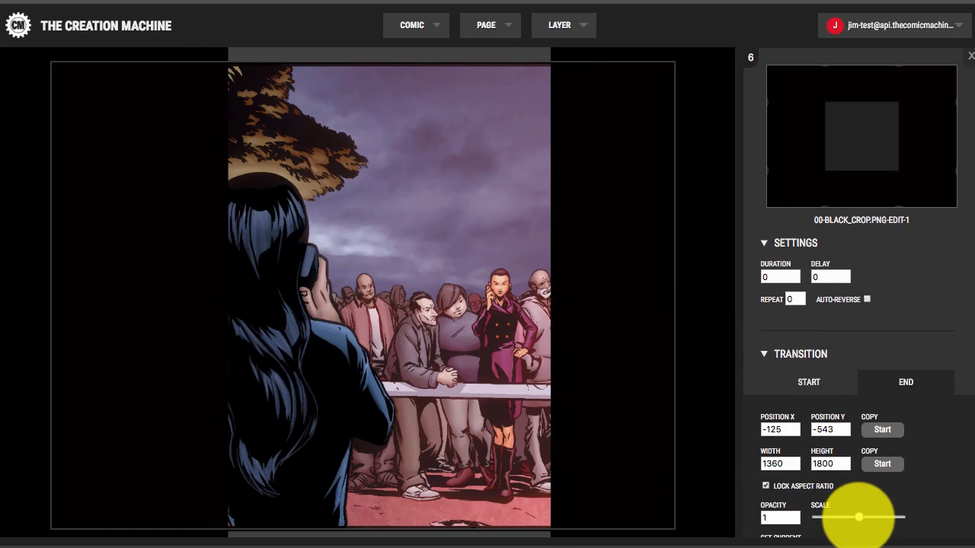
mouse_move(858, 516)
left_mouse_down()
mouse_move(873, 517)
mouse_move(861, 517)
left_mouse_up()
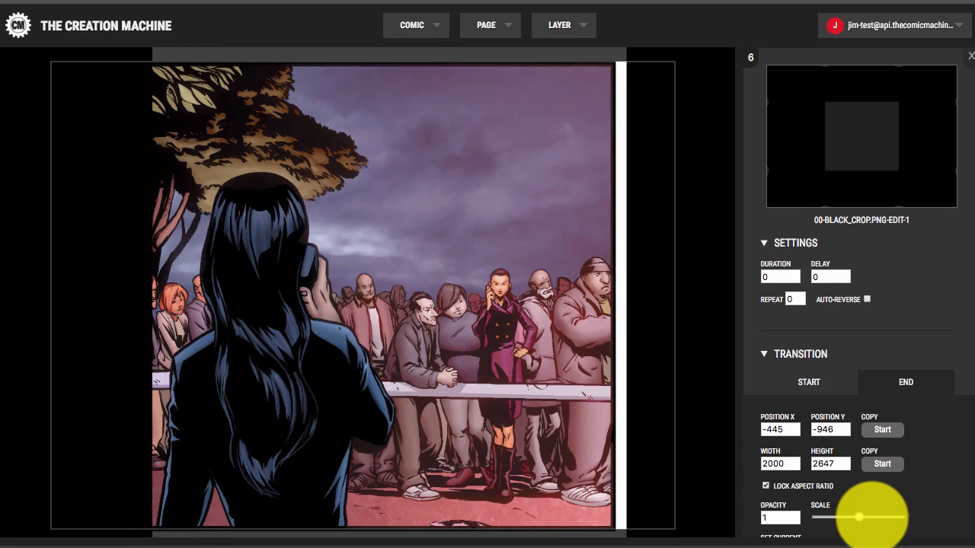
left_click_drag(663, 418, 660, 353)
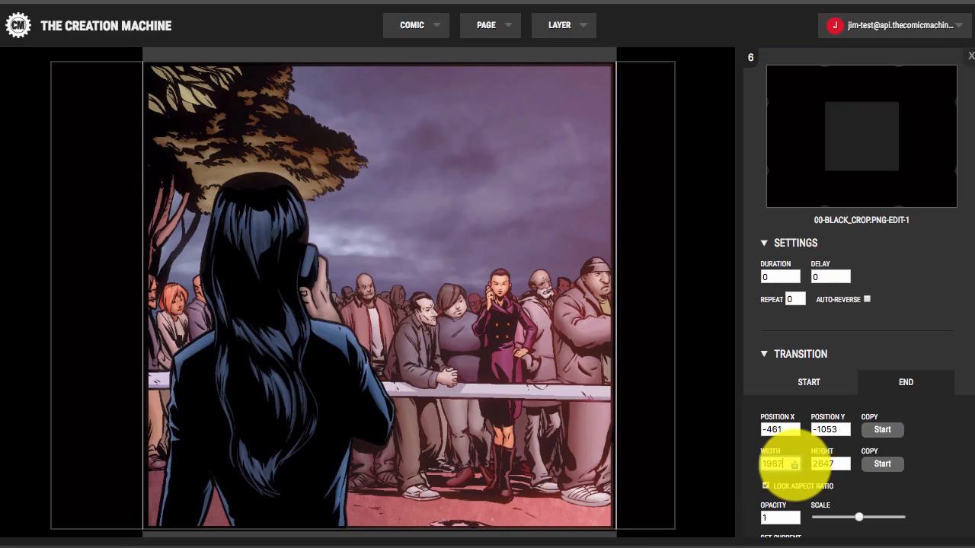
- Fine-tune the black crop's end state to width 1977 and position X -450, Y -1085 so it frames the second panel tightly
left_click(794, 461)
left_click(795, 460)
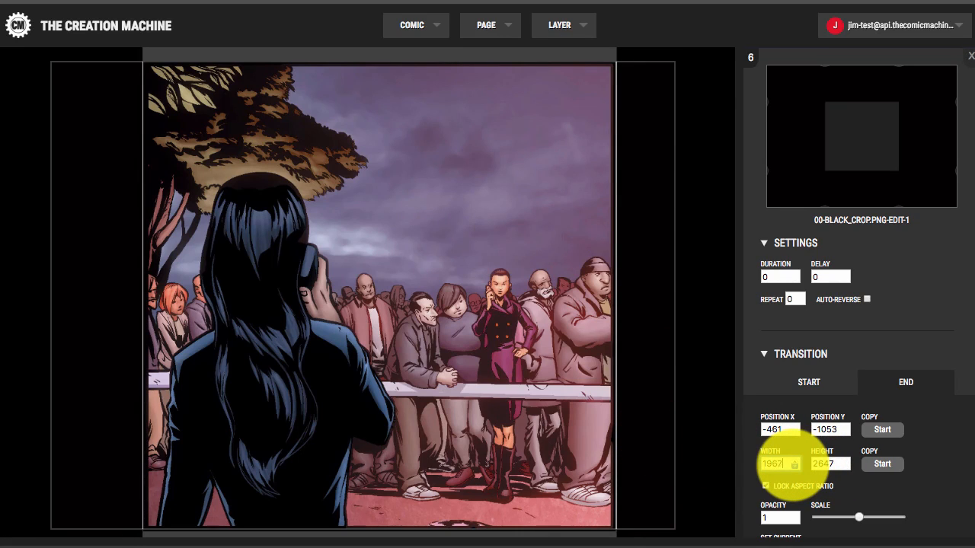
left_click(794, 467)
left_click_drag(664, 418, 672, 417)
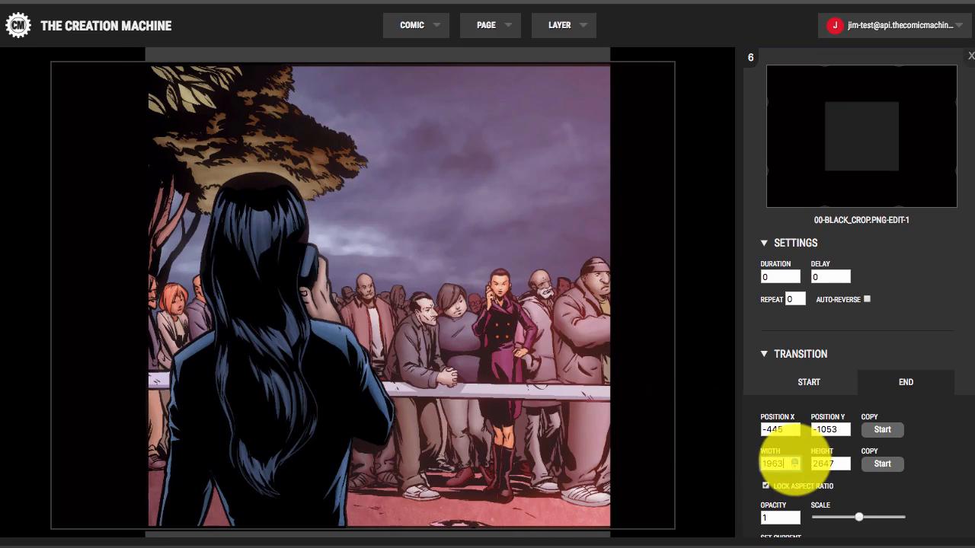
left_click(795, 461)
left_click_drag(653, 425, 636, 297)
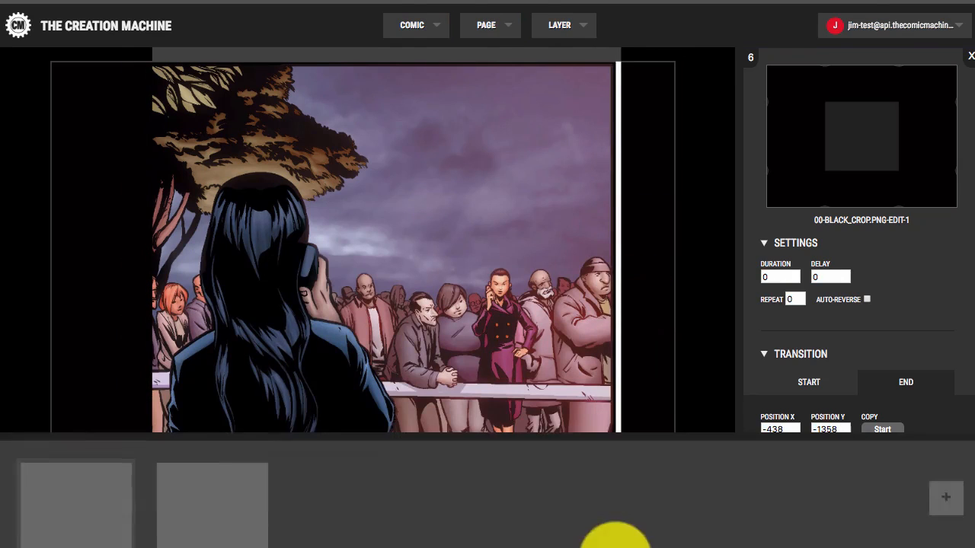
mouse_move(634, 463)
left_mouse_down()
mouse_move(664, 229)
mouse_move(629, 429)
mouse_move(623, 285)
mouse_move(596, 302)
mouse_move(592, 441)
mouse_move(620, 262)
mouse_move(591, 522)
mouse_move(616, 431)
mouse_move(629, 434)
mouse_move(640, 462)
left_mouse_up()
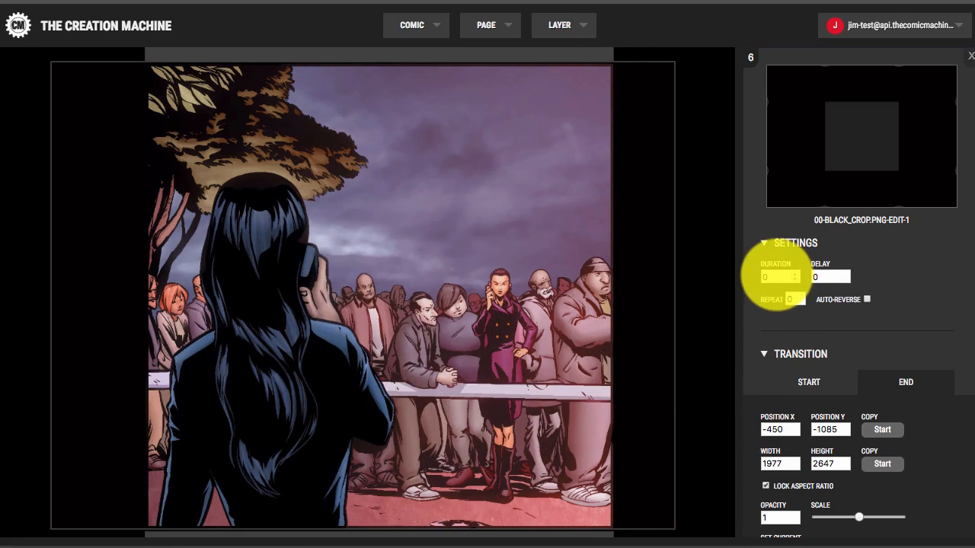
- Set the 00-BLACK_CROP.PNG-EDIT-1 transition's duration to .5, its delay to -.5 and its easing to EaseInOut
left_click(771, 276)
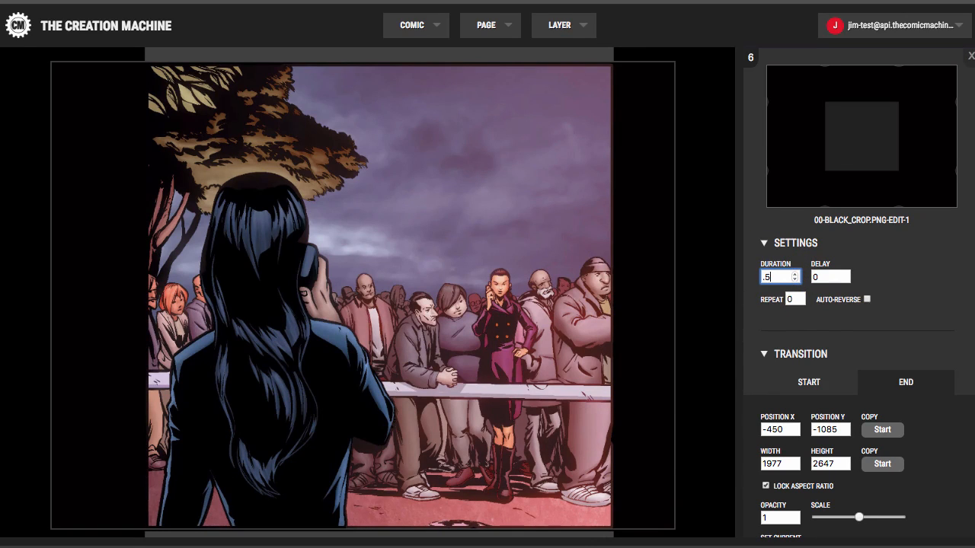
left_click(816, 278)
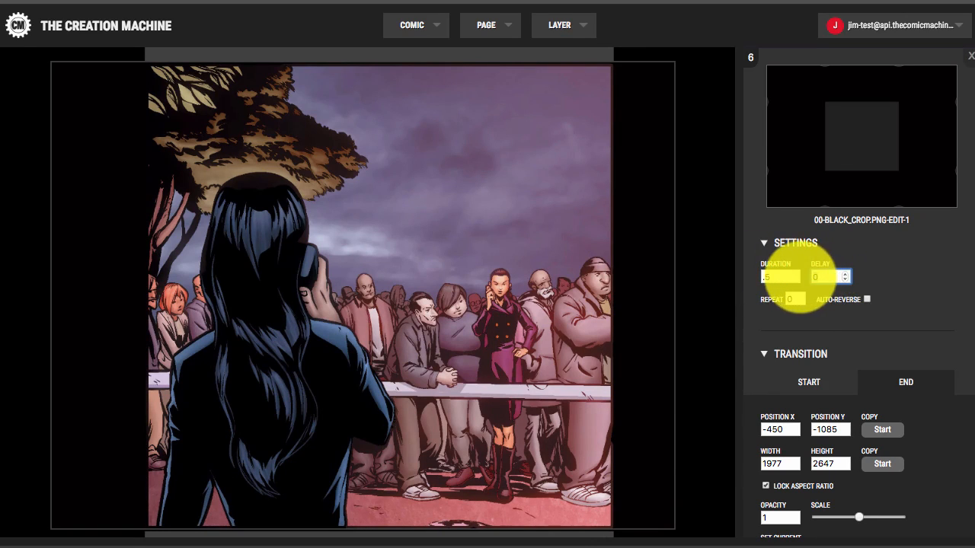
type("-.5")
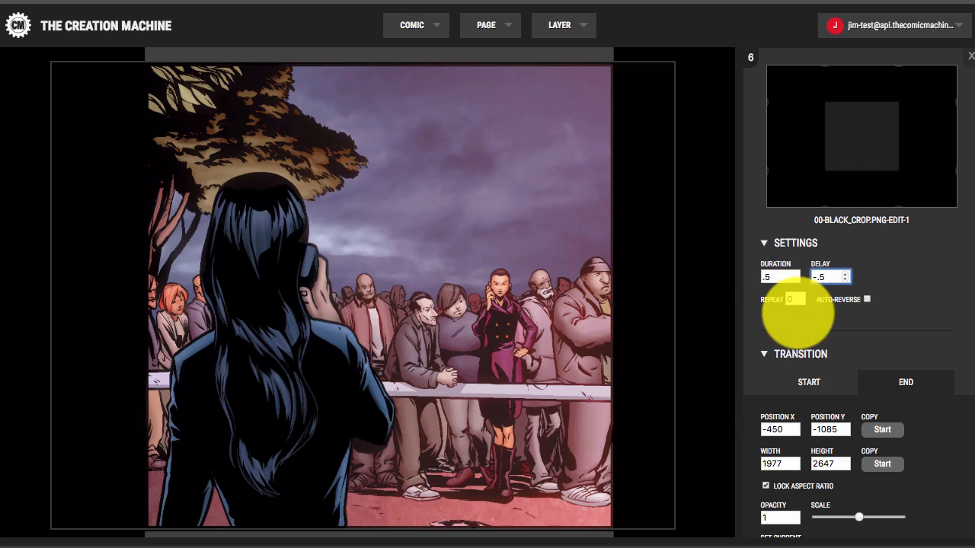
scroll(796, 312, "down", 3)
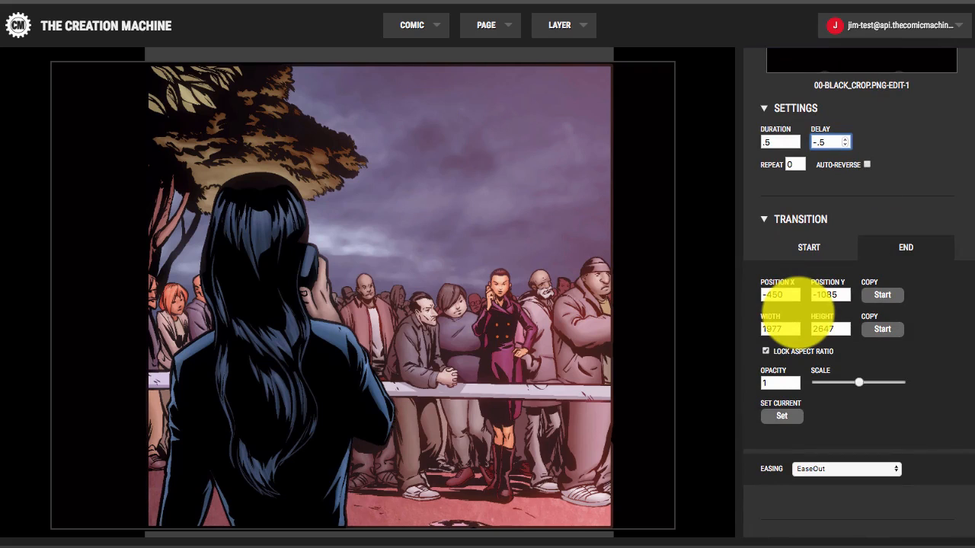
scroll(792, 308, "down", 3)
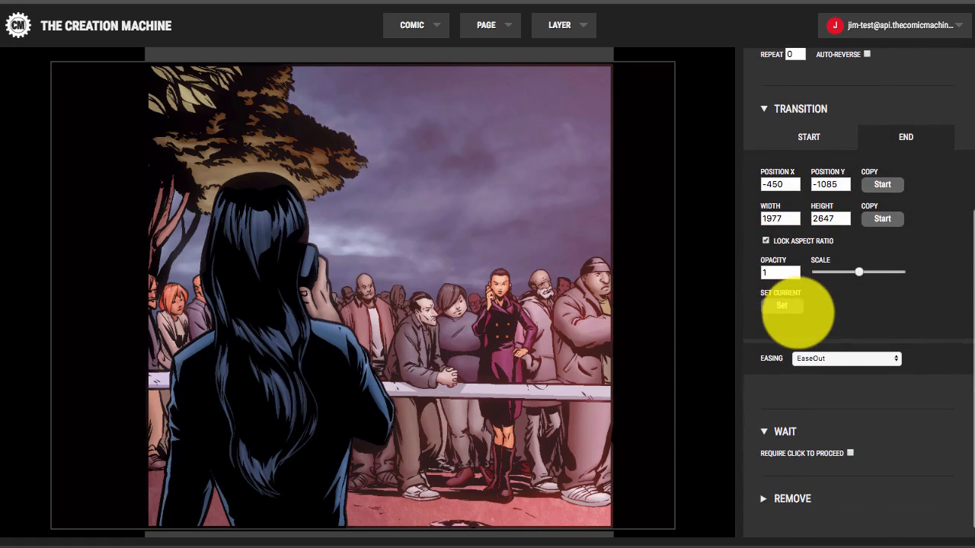
left_click(826, 347)
left_click(833, 358)
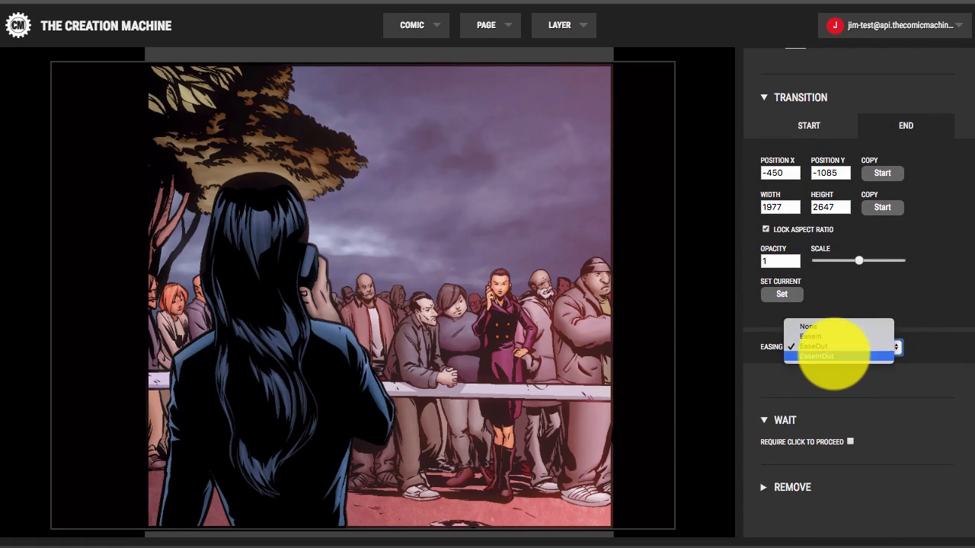
- Preview the page to check the transition from the first panel to the second, and close the preview
scroll(833, 354, "up", 2)
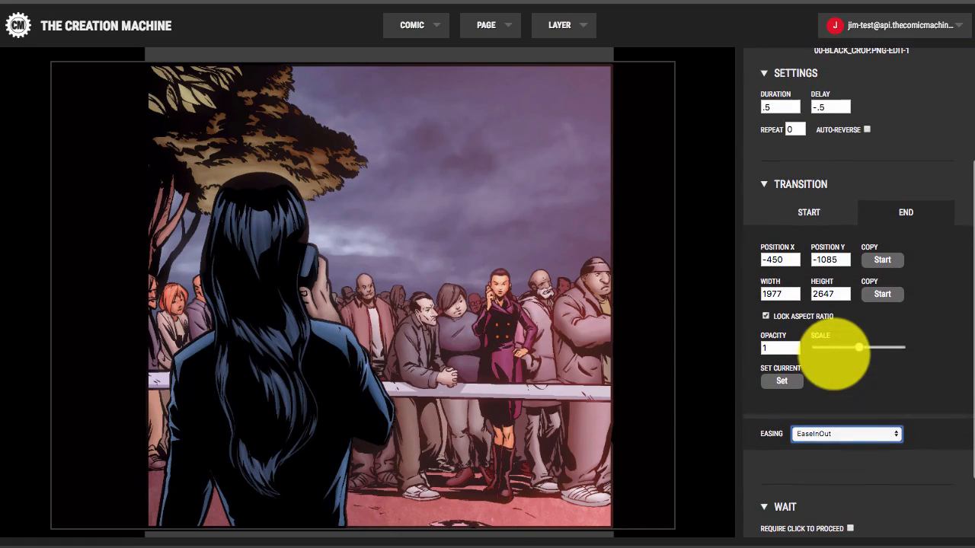
scroll(834, 354, "down", 2)
scroll(837, 351, "up", 5)
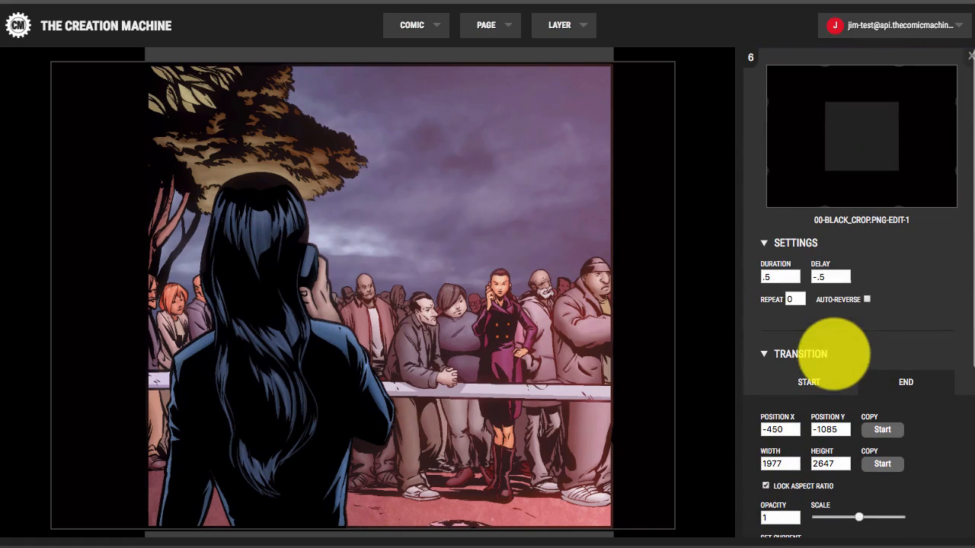
left_click(491, 25)
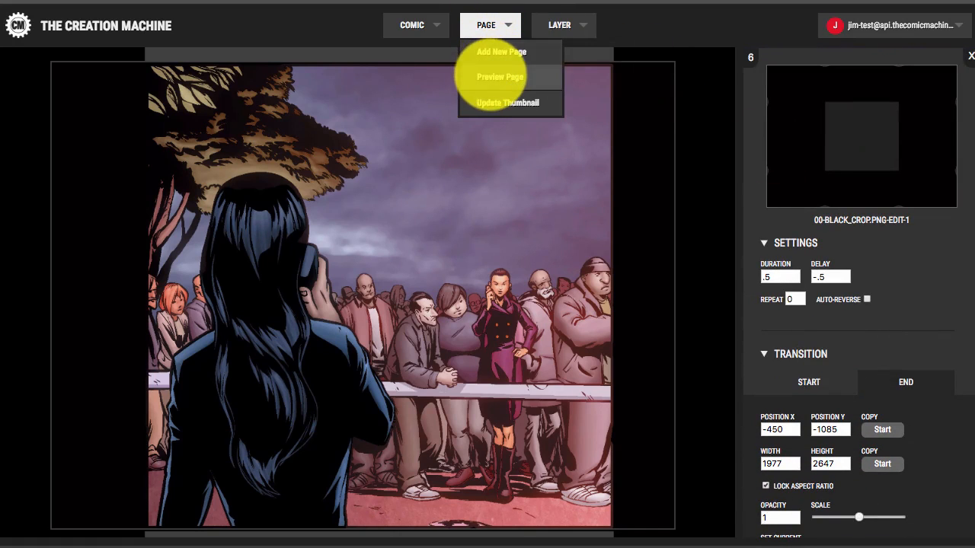
left_click(496, 77)
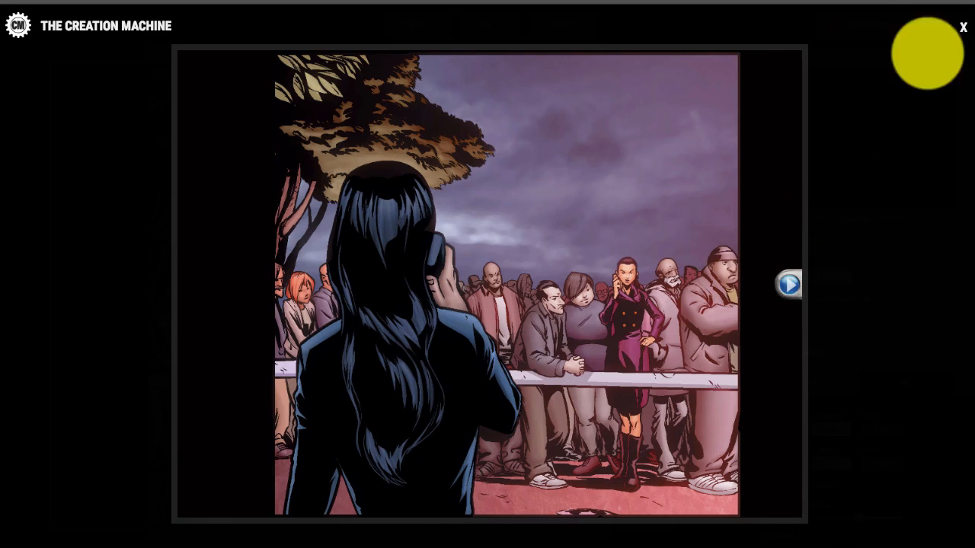
left_click(962, 27)
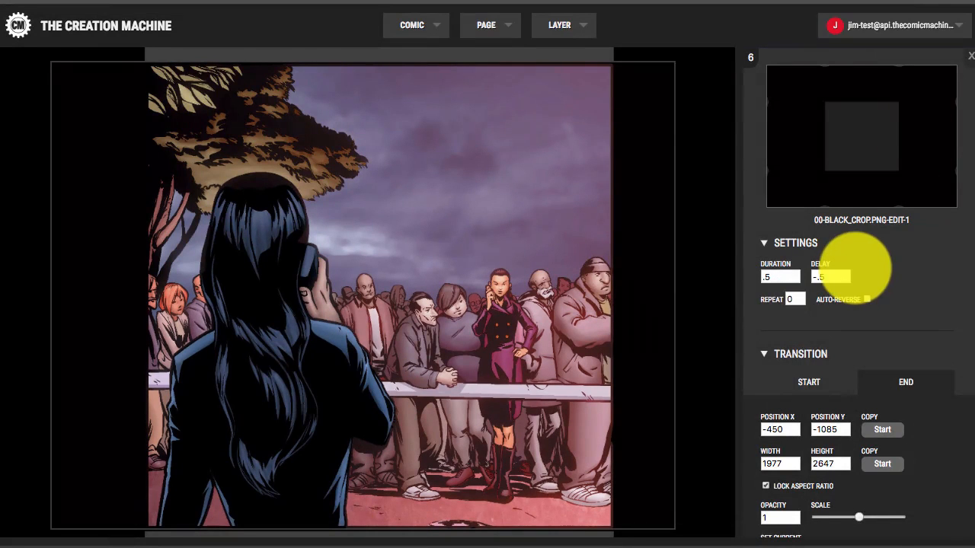
- Set the end state of the 00-BLACK_CROP.PNG-EDIT-1 transition as current, view its start state and return to the layer list
scroll(856, 263, "down", 4)
scroll(857, 263, "up", 4)
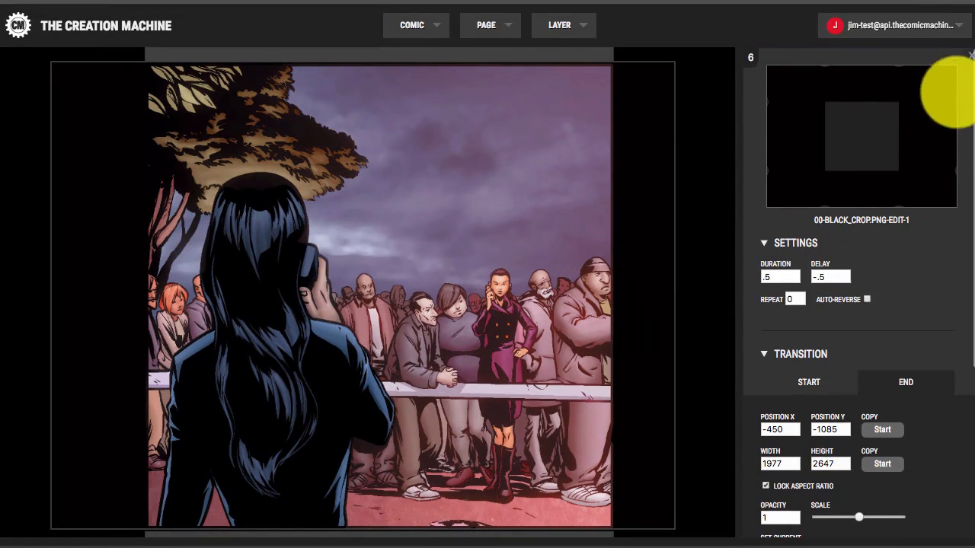
left_click(970, 55)
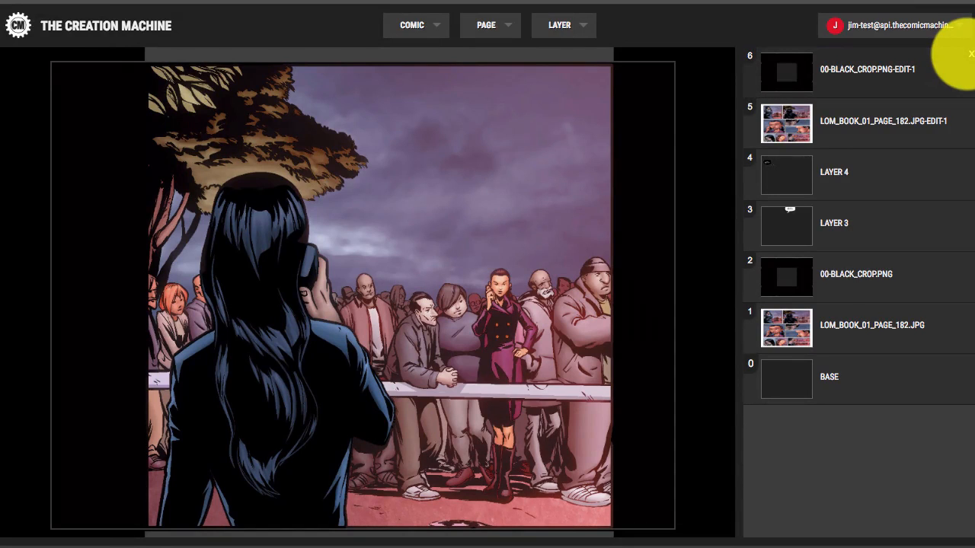
left_click(796, 72)
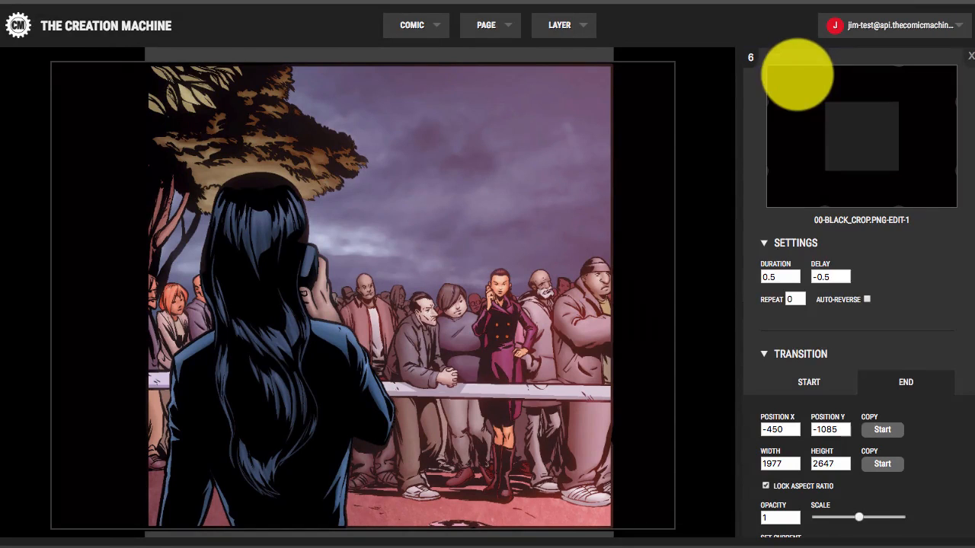
scroll(875, 372, "down", 2)
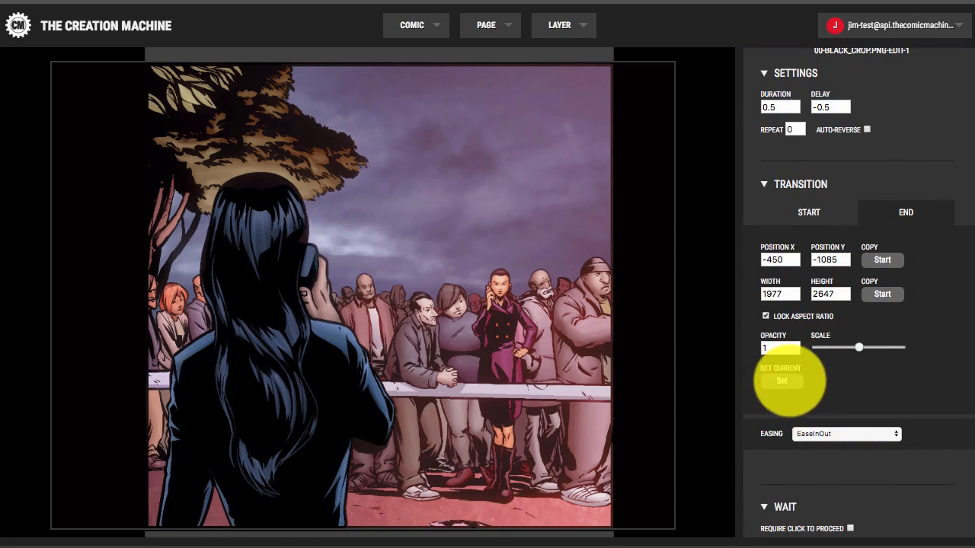
left_click(784, 380)
left_click(808, 214)
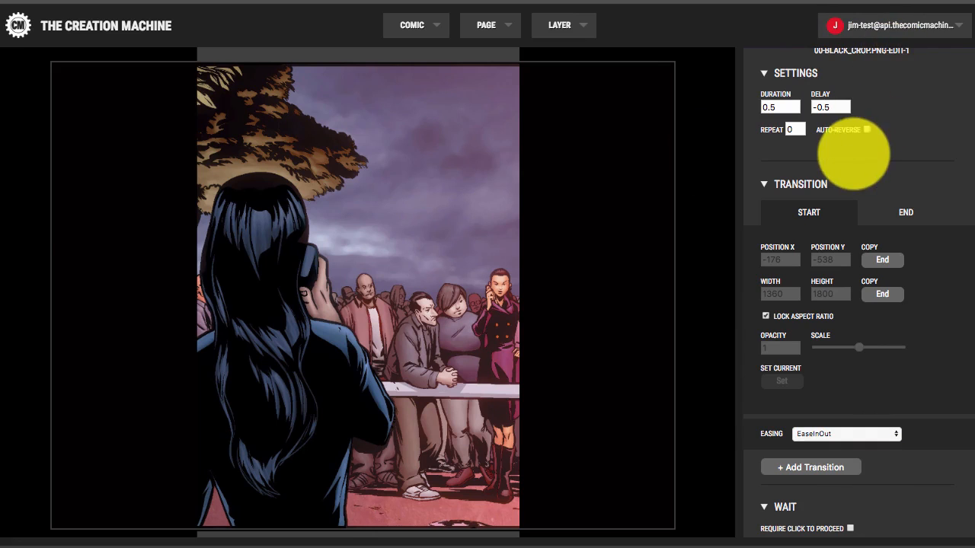
scroll(837, 148, "up", 5)
left_click(960, 57)
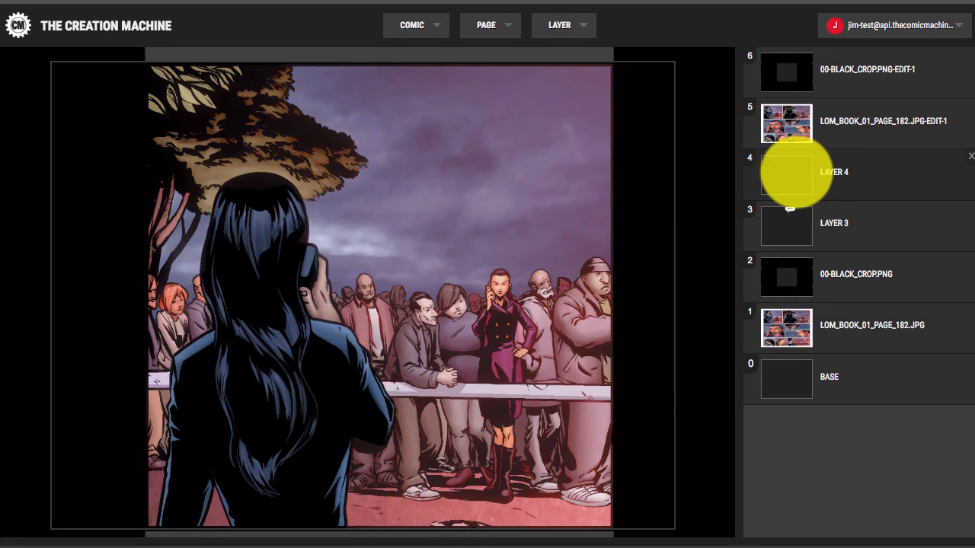
- Make LAYER 4, the "I can see that" balloon, require a click to proceed, and return to the layer list
left_click(790, 174)
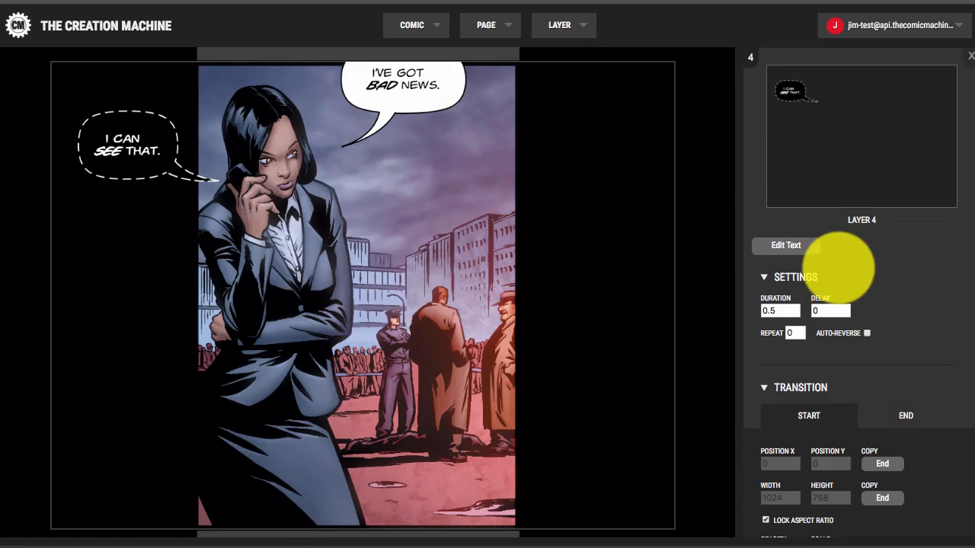
scroll(838, 262, "down", 4)
scroll(837, 266, "down", 1)
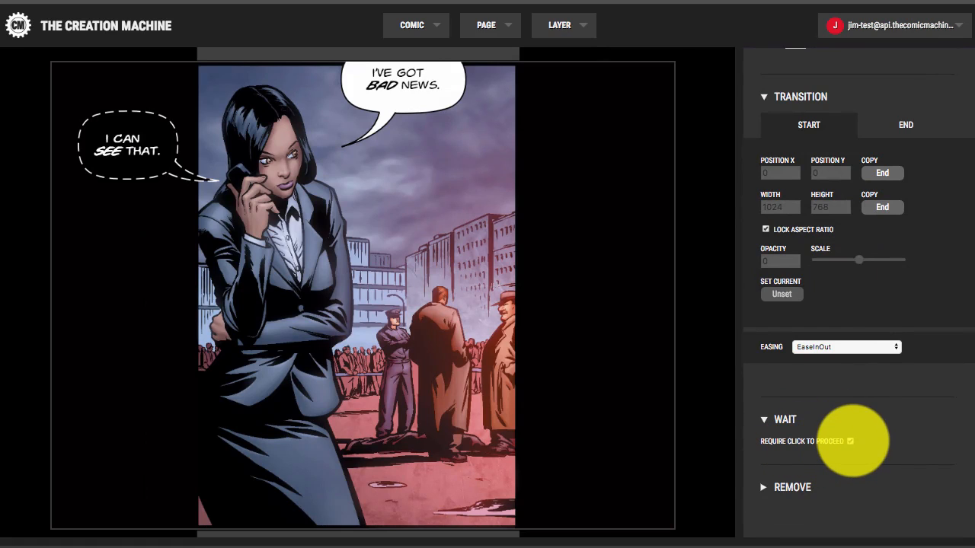
scroll(853, 442, "up", 5)
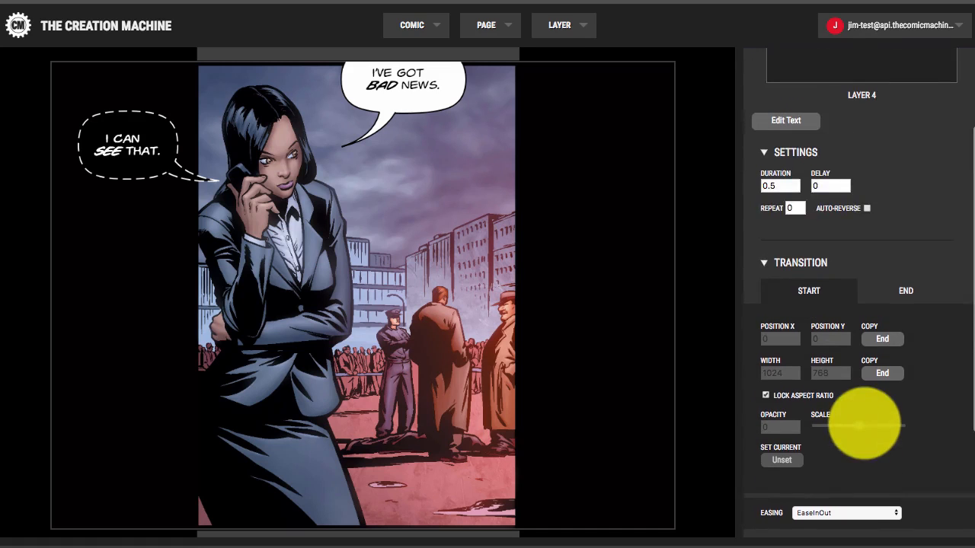
left_click(968, 55)
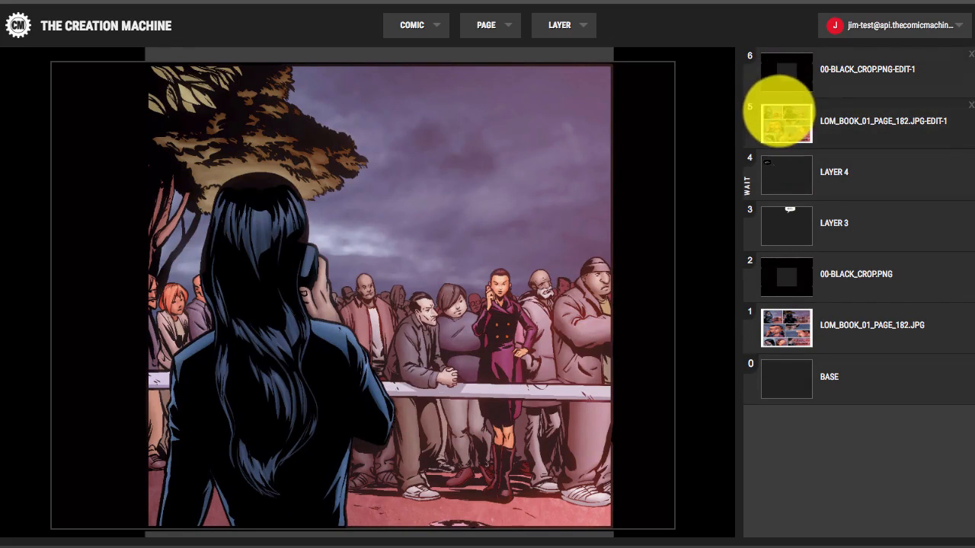
- Preview the page again, advance past the wait to play the panel transition, and close the preview
left_click(561, 25)
left_click(493, 28)
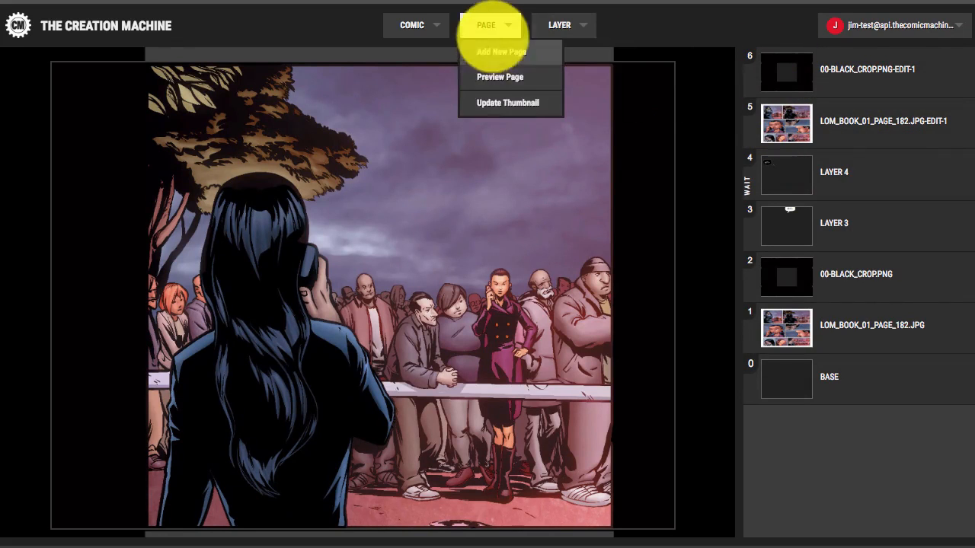
left_click(496, 71)
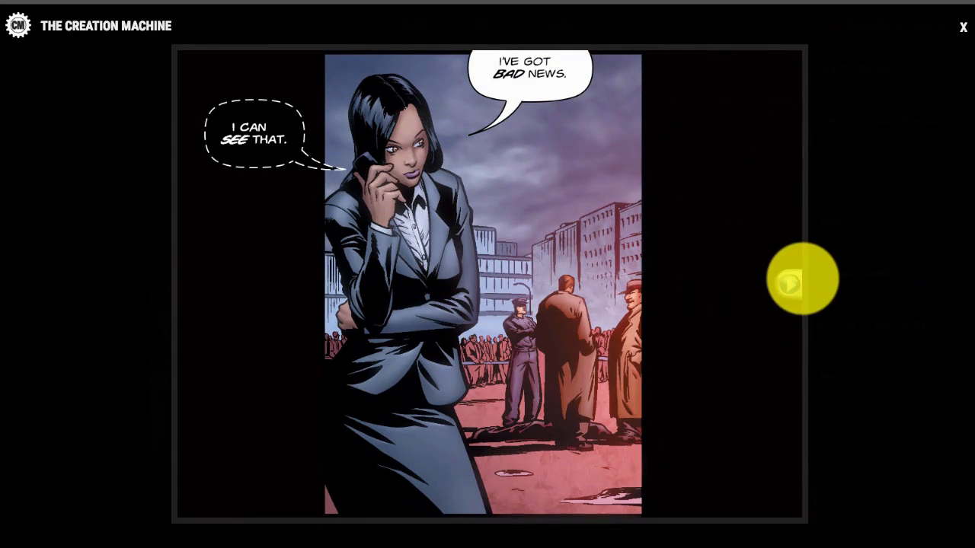
left_click(789, 283)
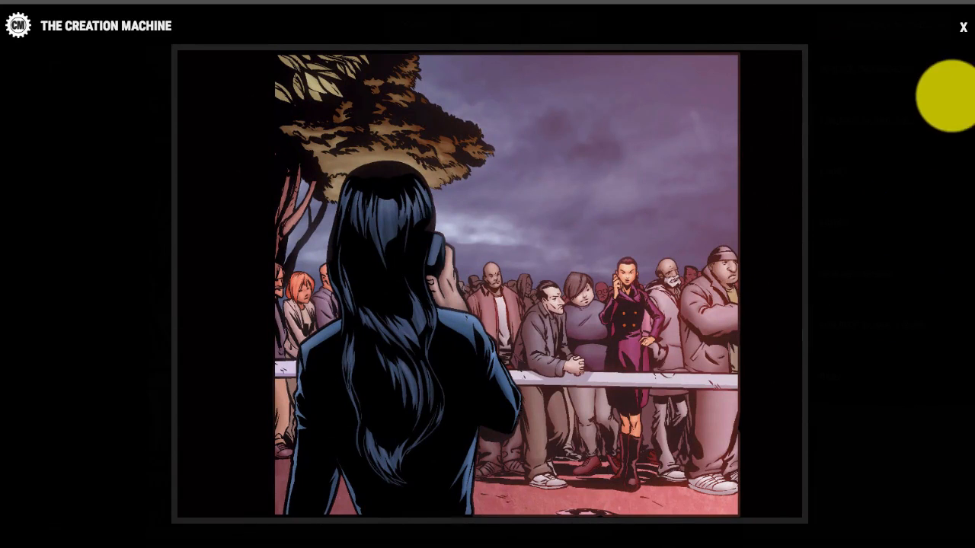
left_click(962, 27)
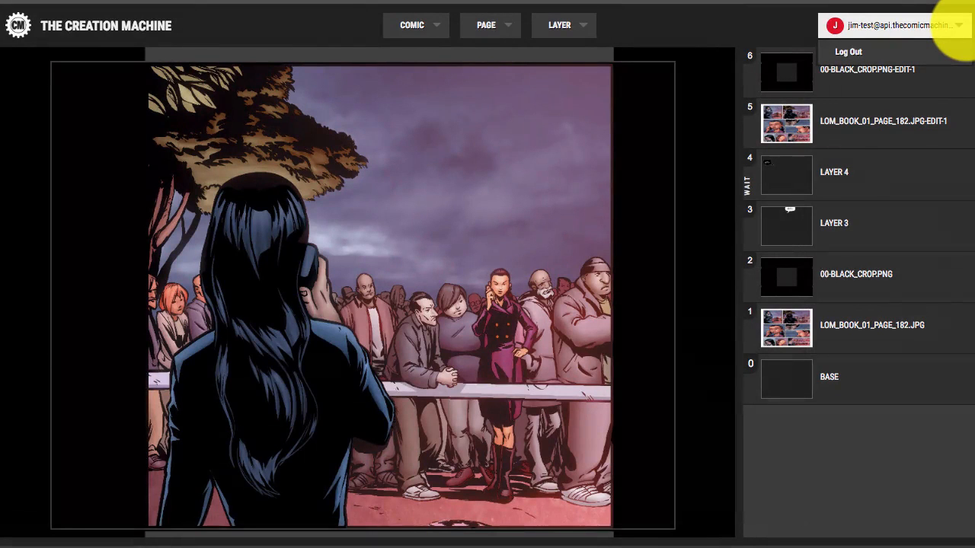